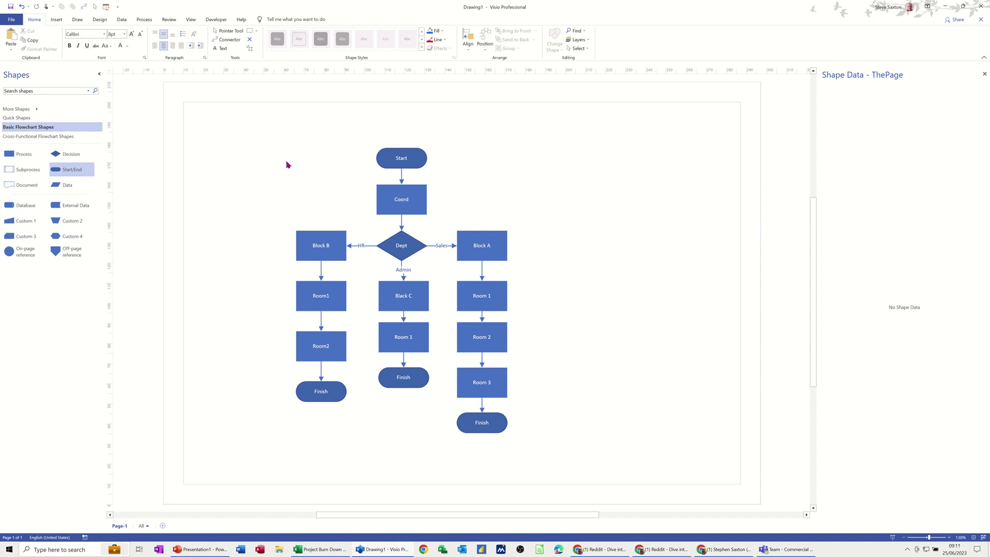
# Show the Process ribbon with its subprocess and diagram validation tools.
pyautogui.click(144, 20)
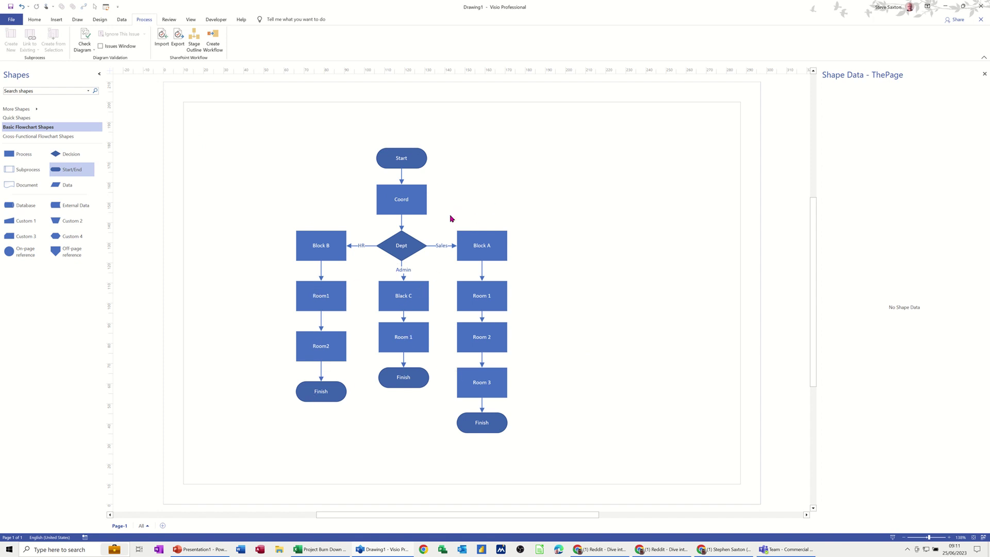
# Create a subprocess from the Block A, Room 1–3 and Finish shapes.
pyautogui.moveTo(449, 222); pyautogui.dragTo(511, 441)
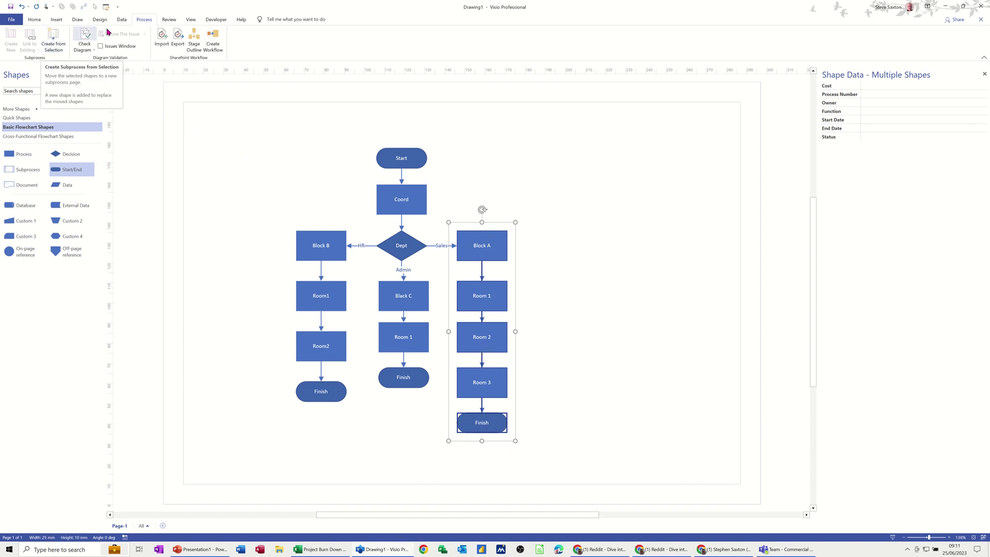
pyautogui.click(52, 36)
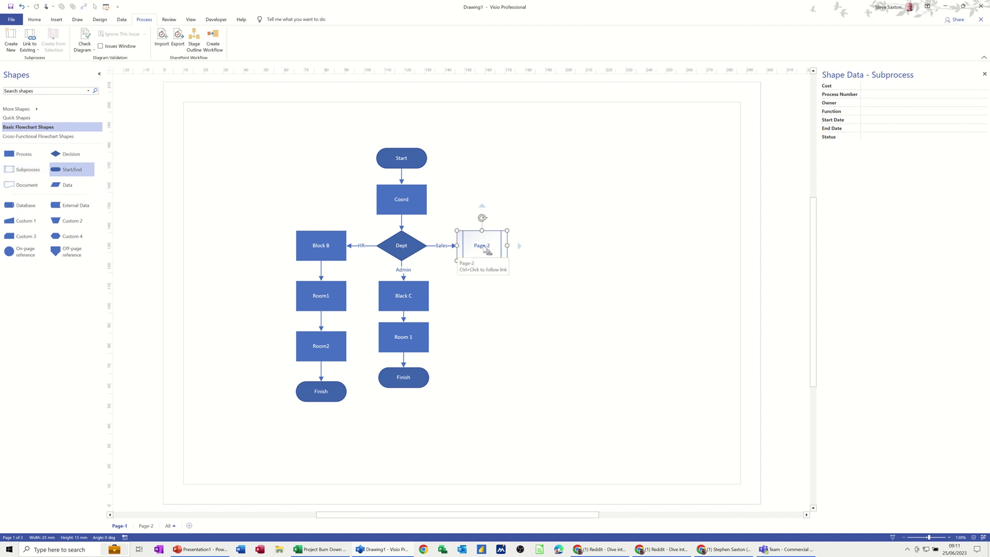
pyautogui.press('Escape')
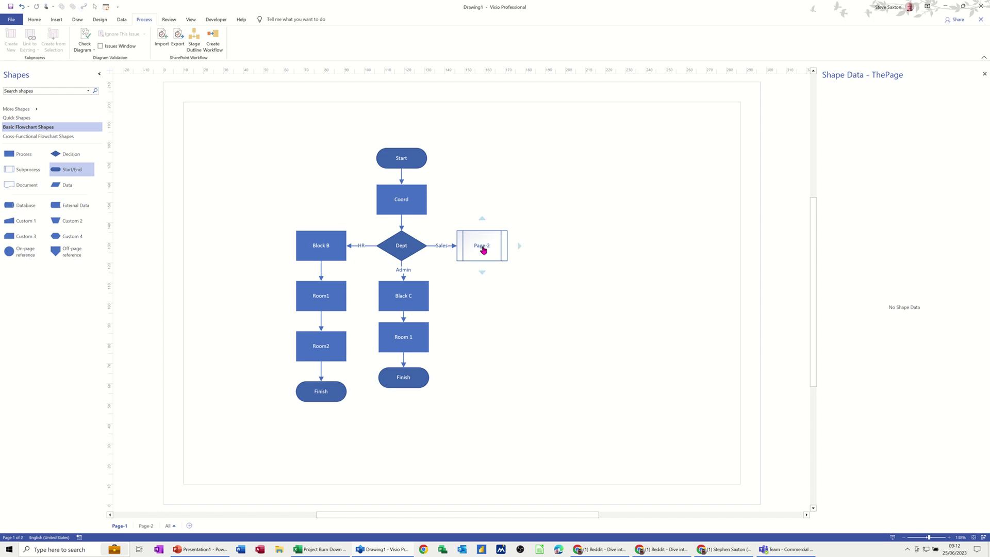
# Open the new Page-2 and rename it Block A.
pyautogui.keyDown('ctrl'); pyautogui.click(483, 249); pyautogui.keyUp('ctrl')
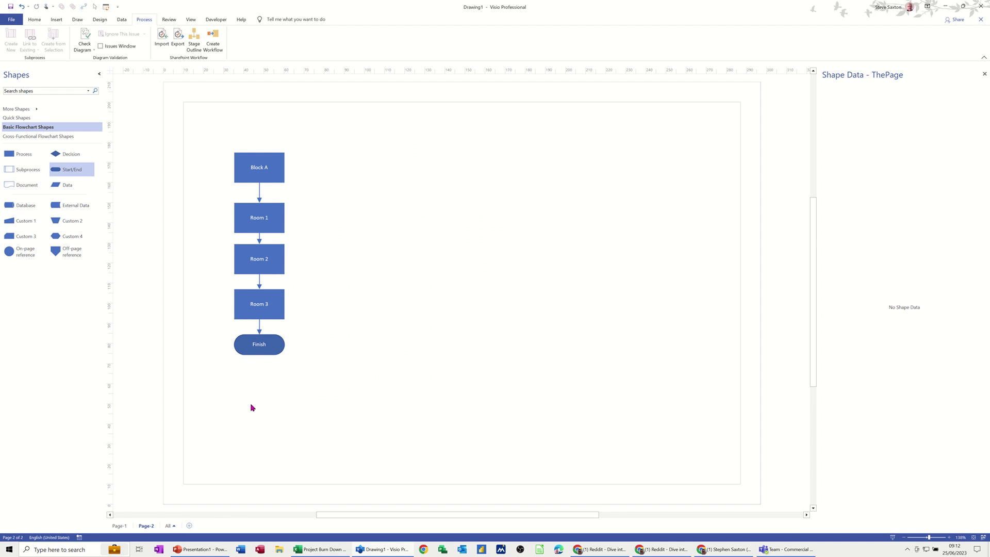
pyautogui.doubleClick(145, 526)
pyautogui.write('Block A')
# On the main page, create a subprocess from Black C, Room 1 and Finish.
pyautogui.click(120, 526)
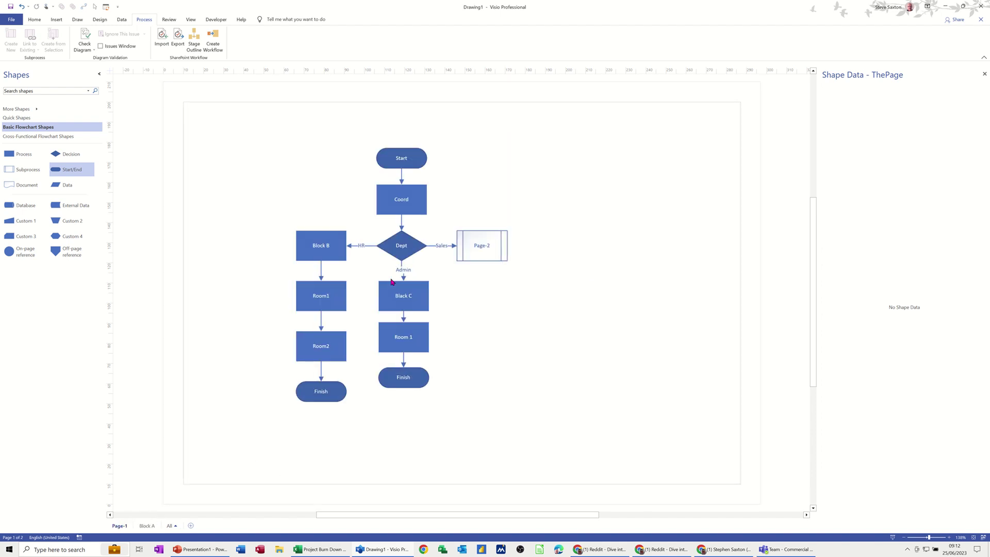
pyautogui.moveTo(370, 273); pyautogui.dragTo(437, 391)
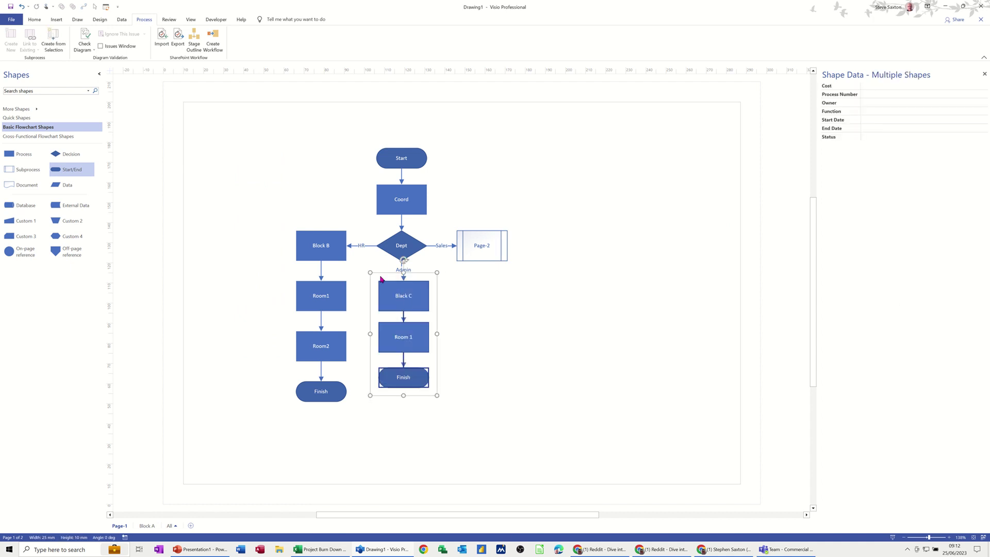
pyautogui.click(54, 38)
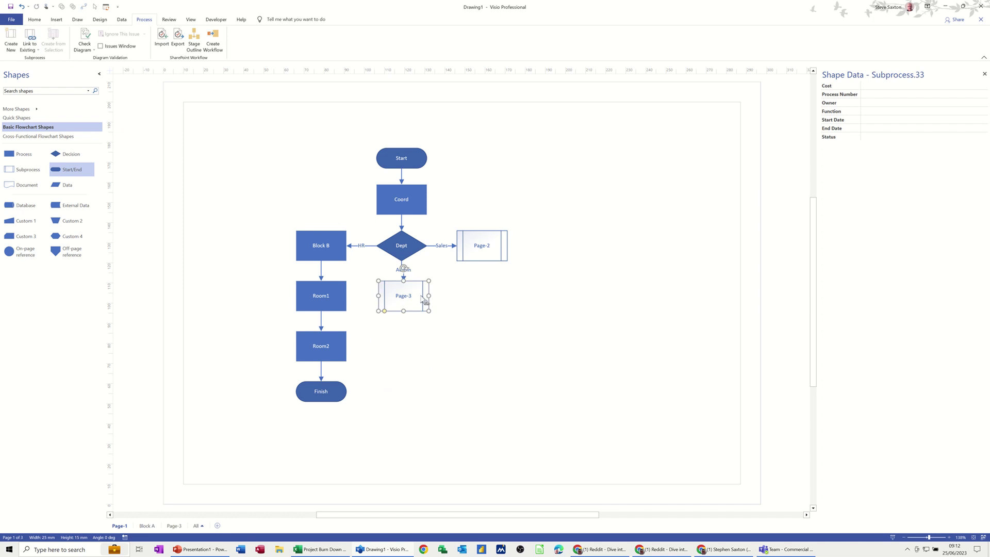
# Rename the new Page-3 to Block C.
pyautogui.click(175, 526)
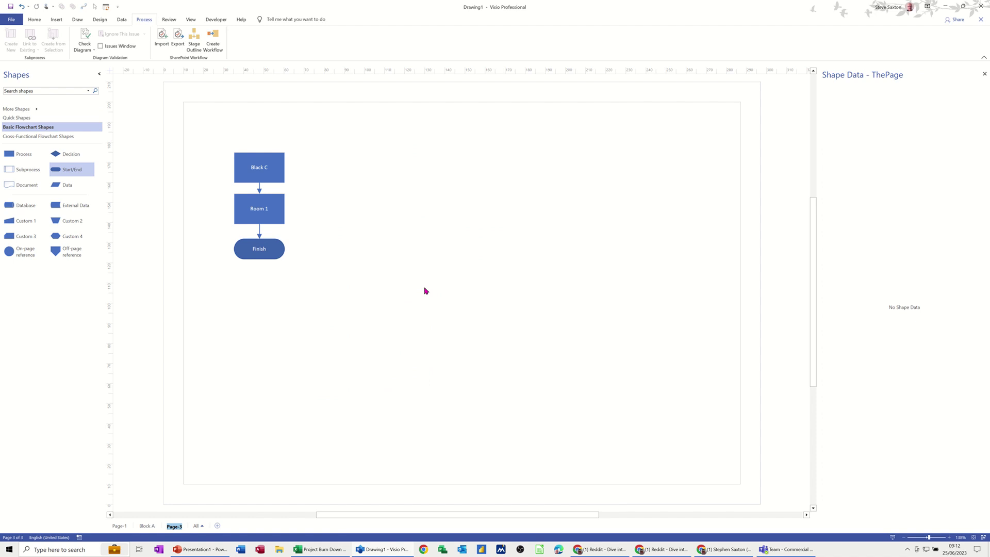
pyautogui.write('Bl')
pyautogui.write('oakc C')
pyautogui.press('BackSpace')
pyautogui.press('BackSpace')
pyautogui.press('BackSpace')
pyautogui.press('BackSpace')
pyautogui.press('BackSpace')
pyautogui.write('ck C')
# On the main page, label the Page-3 subprocess shape Block C and the Page-2 shape Block A.
pyautogui.click(118, 526)
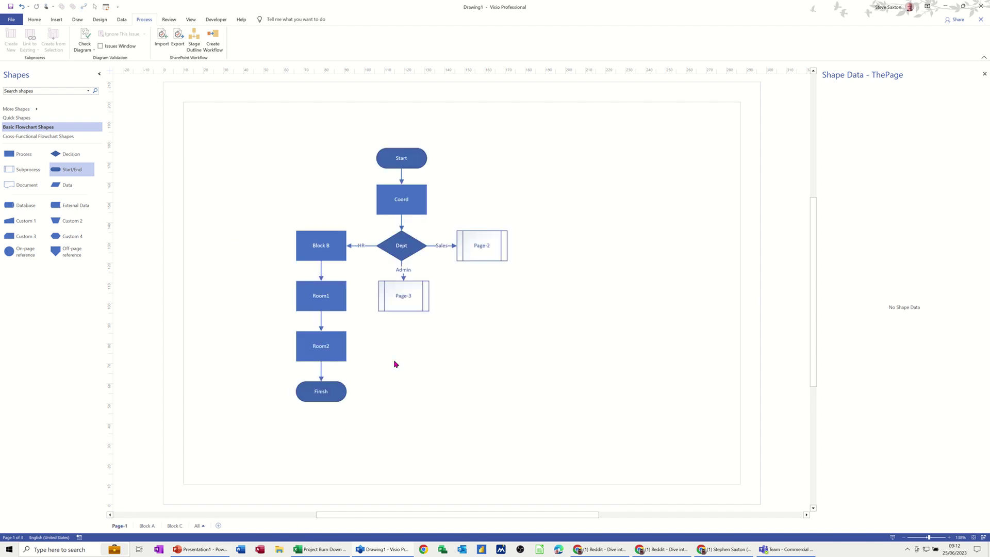
pyautogui.doubleClick(404, 299)
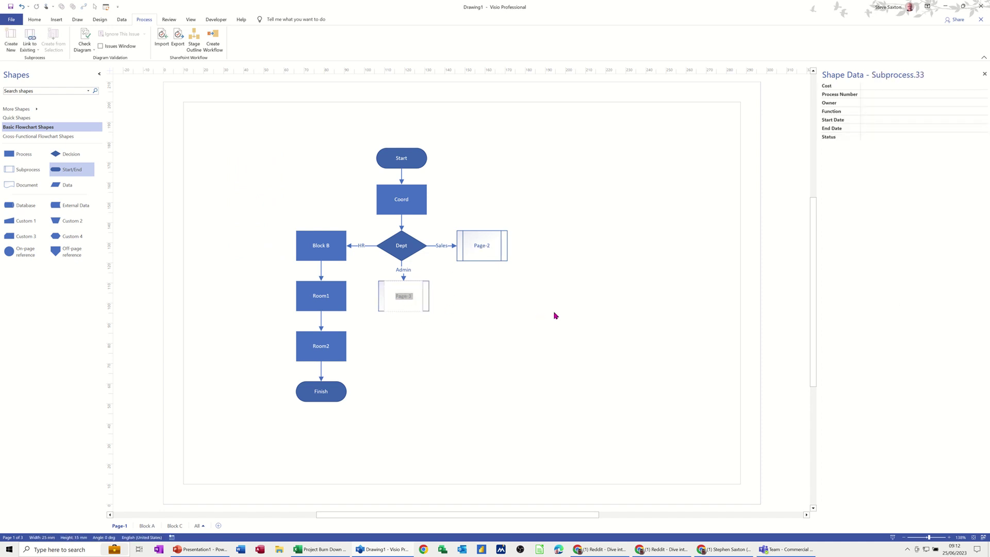
pyautogui.write('Block C')
pyautogui.click(483, 248)
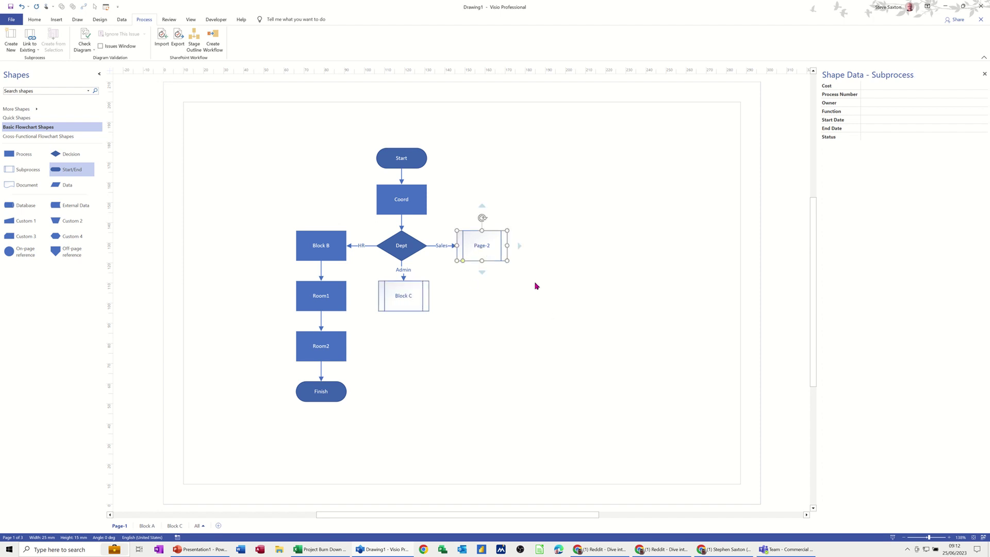
pyautogui.write('Block A')
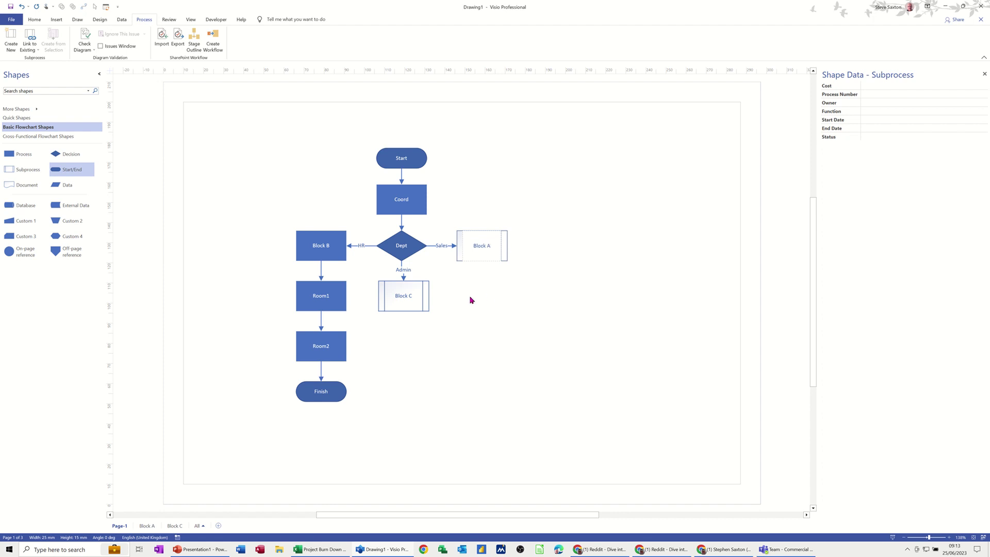
pyautogui.click(471, 300)
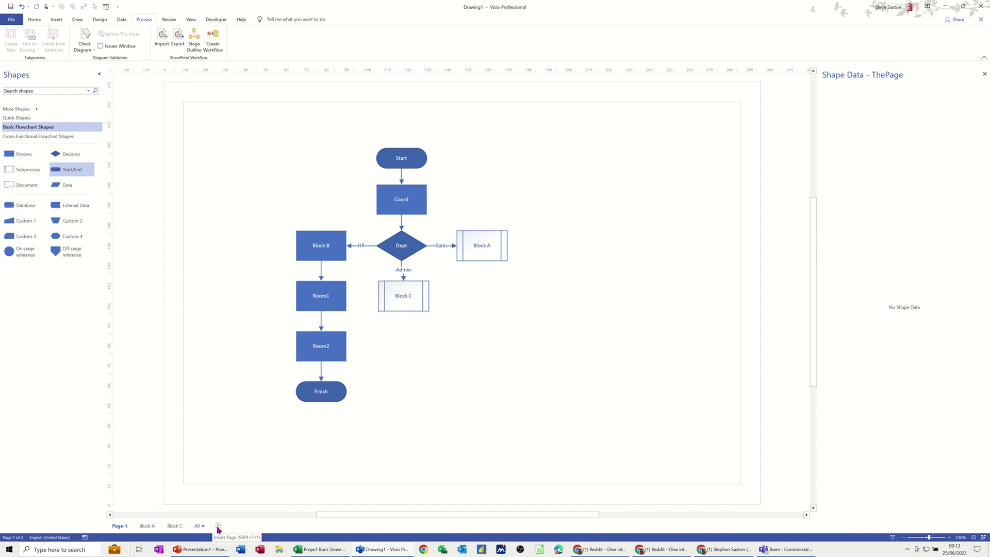
# Insert a new page named Block B.
pyautogui.click(218, 526)
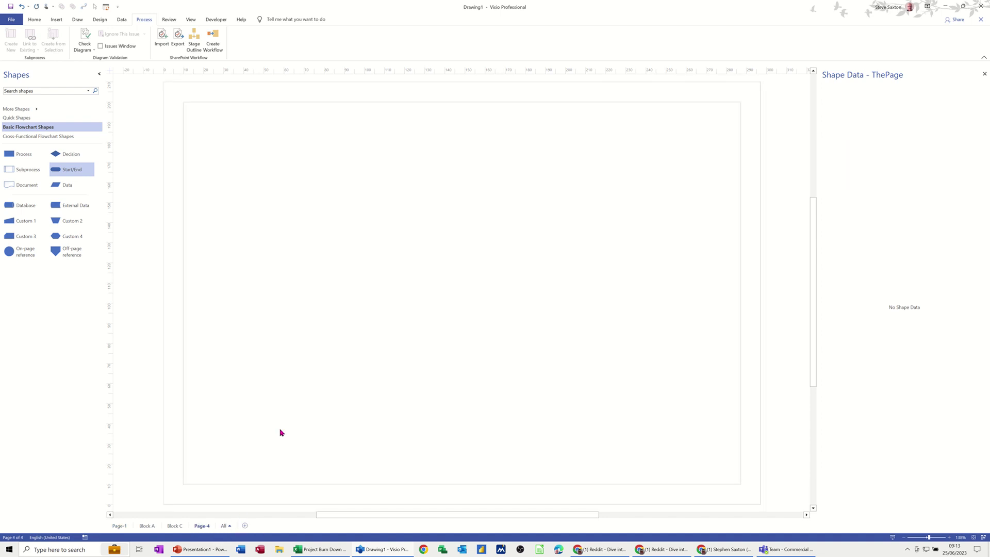
pyautogui.doubleClick(204, 526)
pyautogui.write('Block B')
pyautogui.press('Return')
# Move the Block B, Room1, Room2, Finish column onto the Block B page; rename Page-1 Main.
pyautogui.click(119, 526)
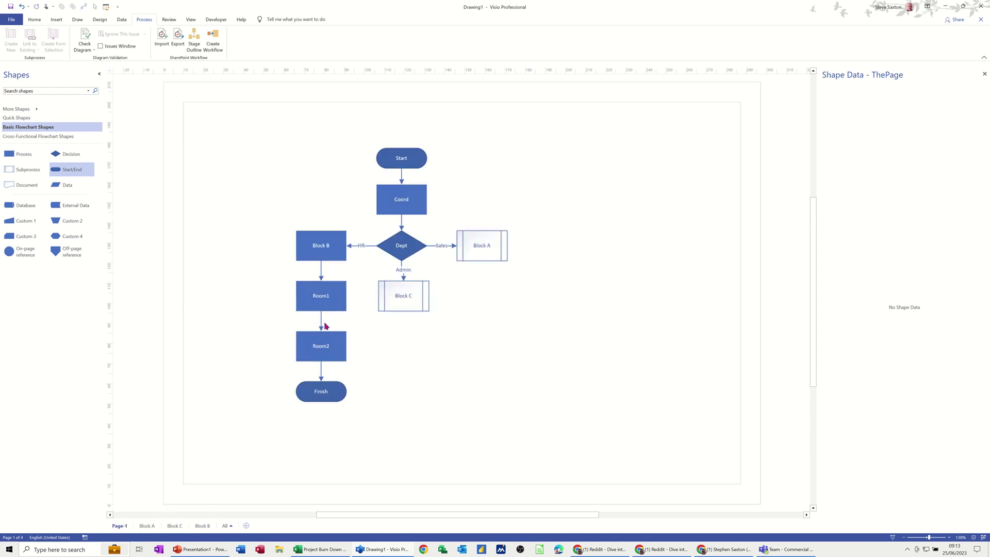
pyautogui.moveTo(289, 223); pyautogui.dragTo(355, 417)
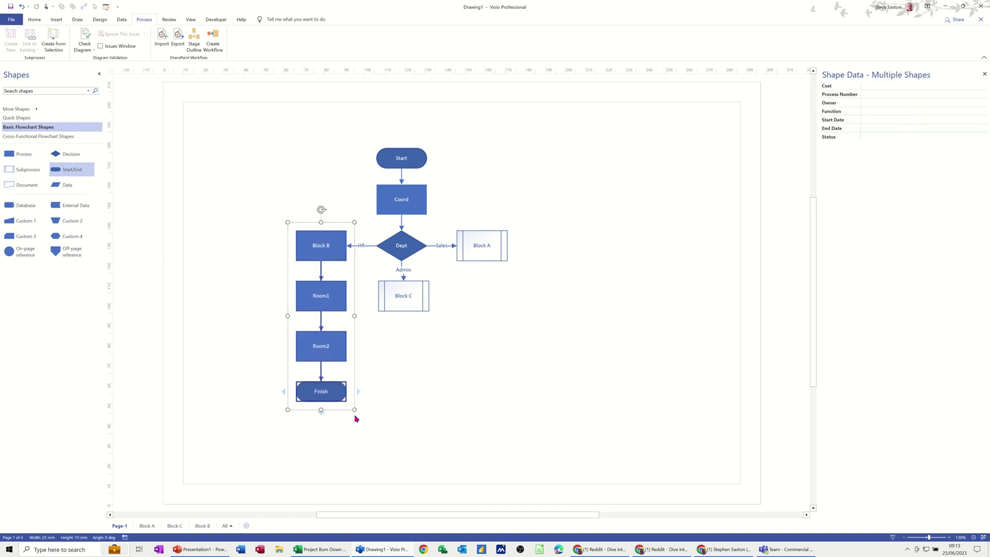
pyautogui.press('Delete')
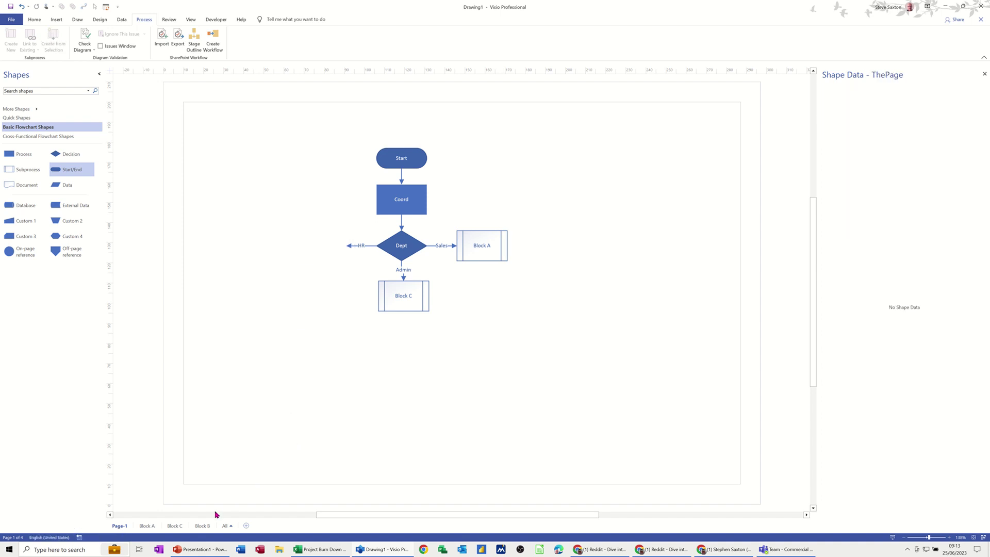
pyautogui.click(203, 525)
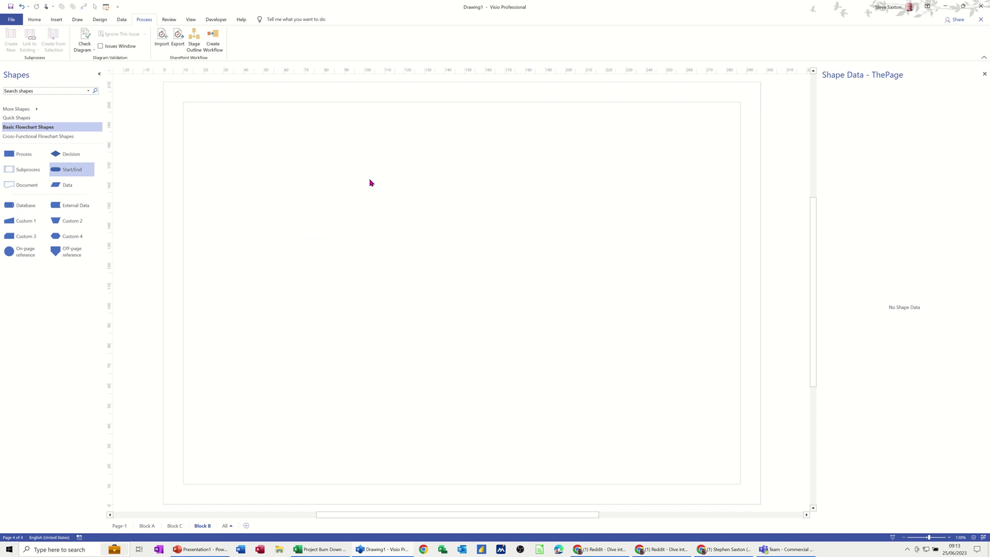
pyautogui.hotkey('ctrl', 'v')
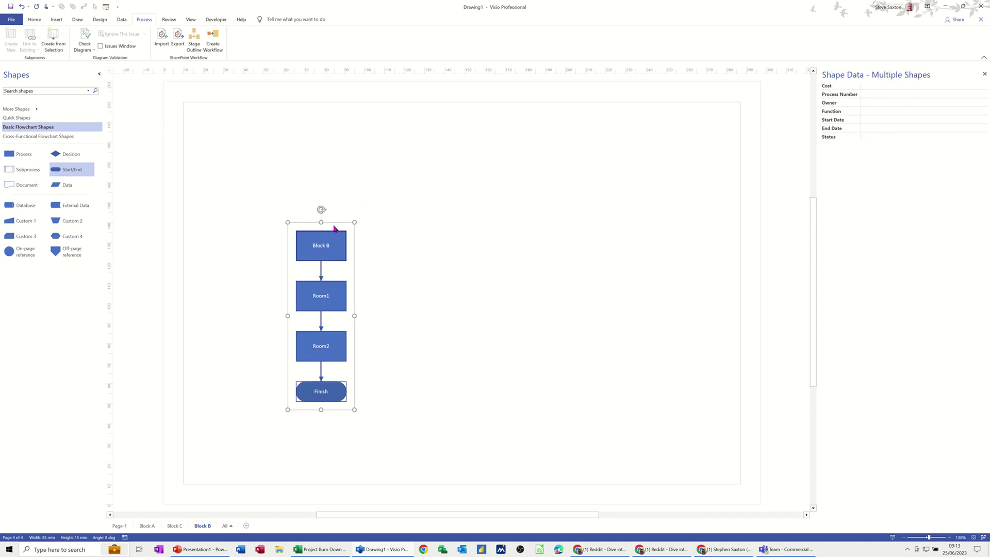
pyautogui.moveTo(336, 227); pyautogui.dragTo(390, 169)
pyautogui.click(119, 527)
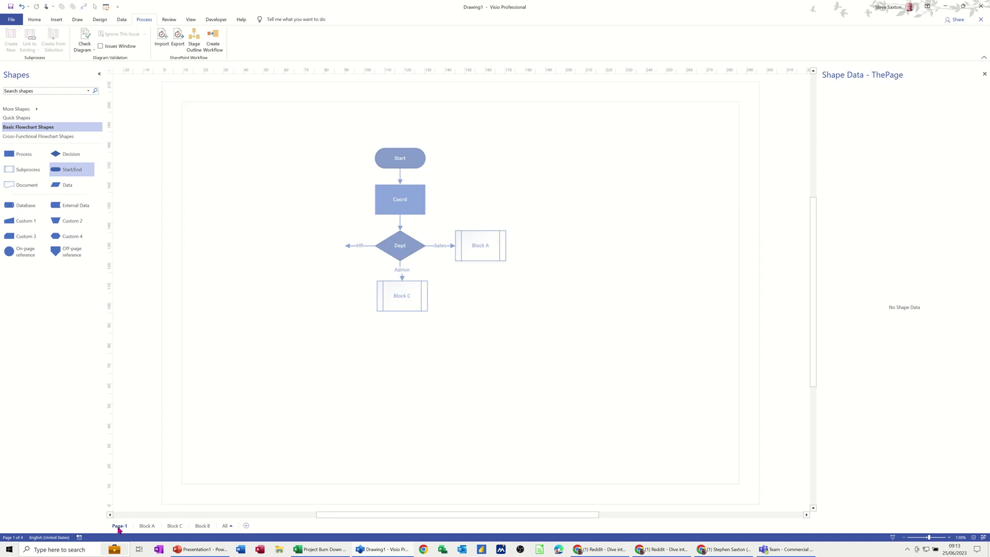
pyautogui.write('Main')
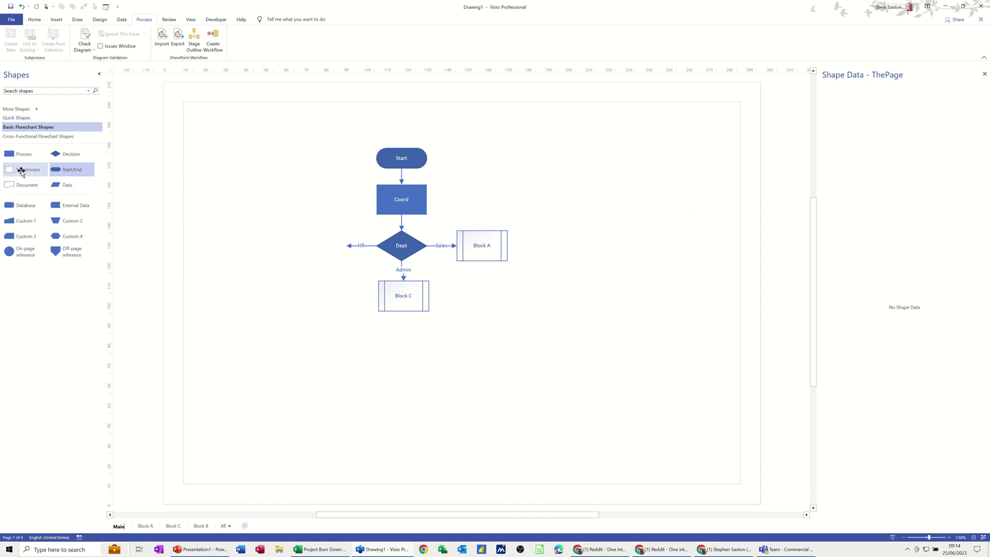
# Add a subprocess shape left of HR and delete the looping HR connector.
pyautogui.moveTo(22, 172); pyautogui.dragTo(336, 246)
pyautogui.click(333, 298)
pyautogui.click(358, 247)
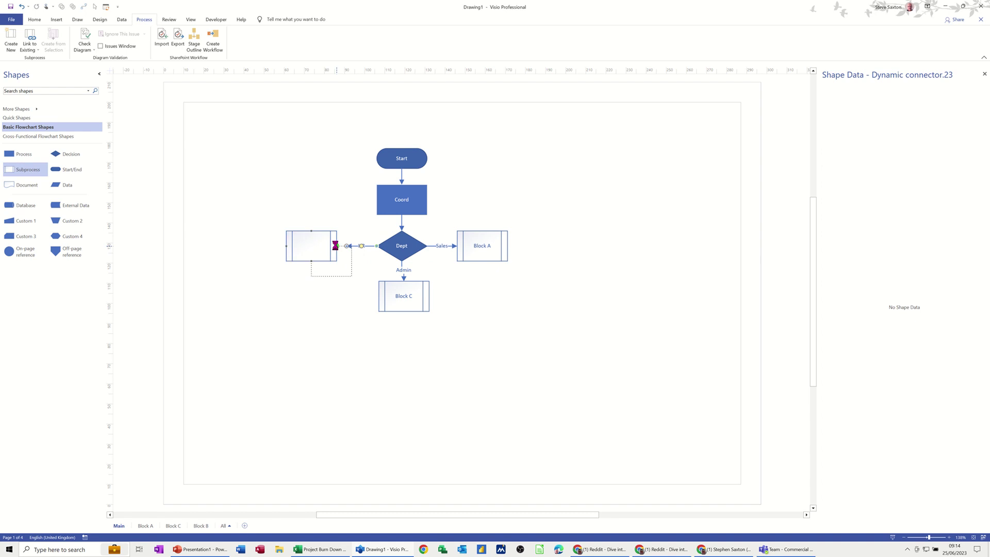
pyautogui.press('Escape')
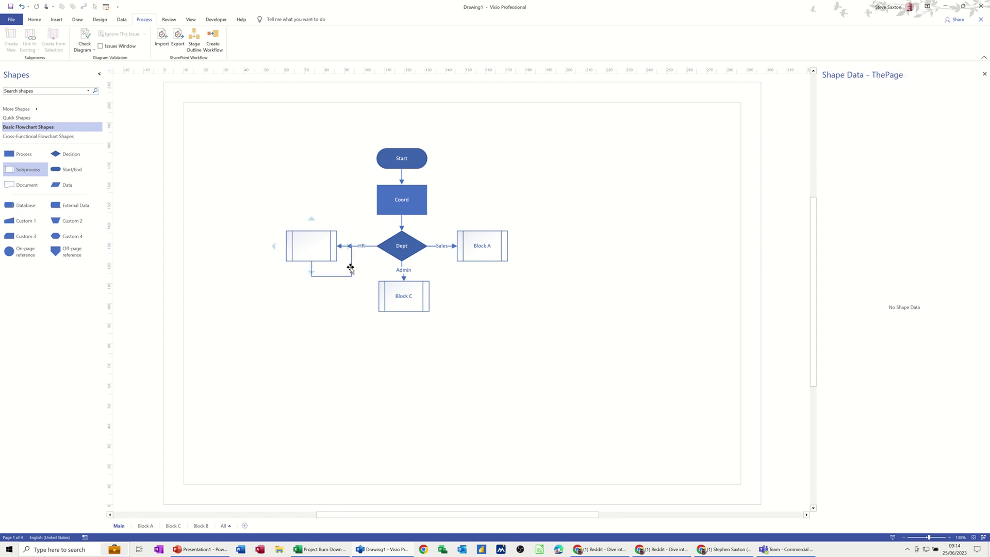
pyautogui.click(352, 266)
pyautogui.press('Delete')
# Glue the Dept connector's free end to the new left subprocess box.
pyautogui.click(351, 247)
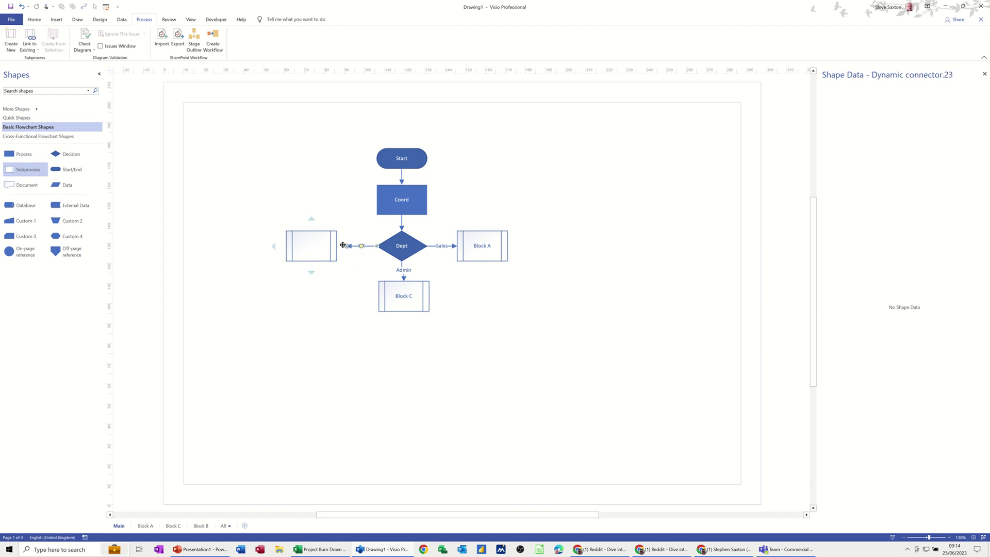
pyautogui.moveTo(346, 247); pyautogui.dragTo(317, 246)
pyautogui.click(309, 309)
pyautogui.click(313, 249)
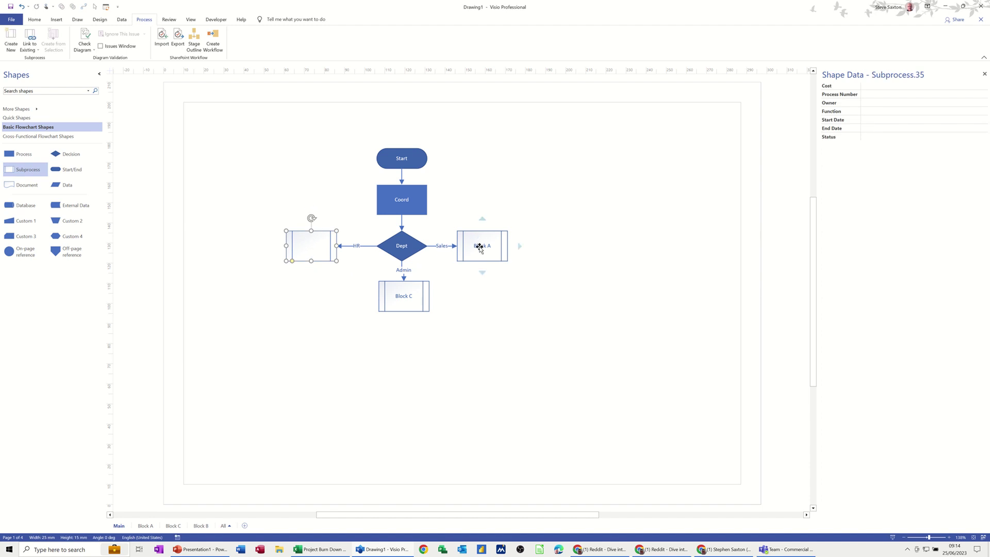
pyautogui.click(508, 315)
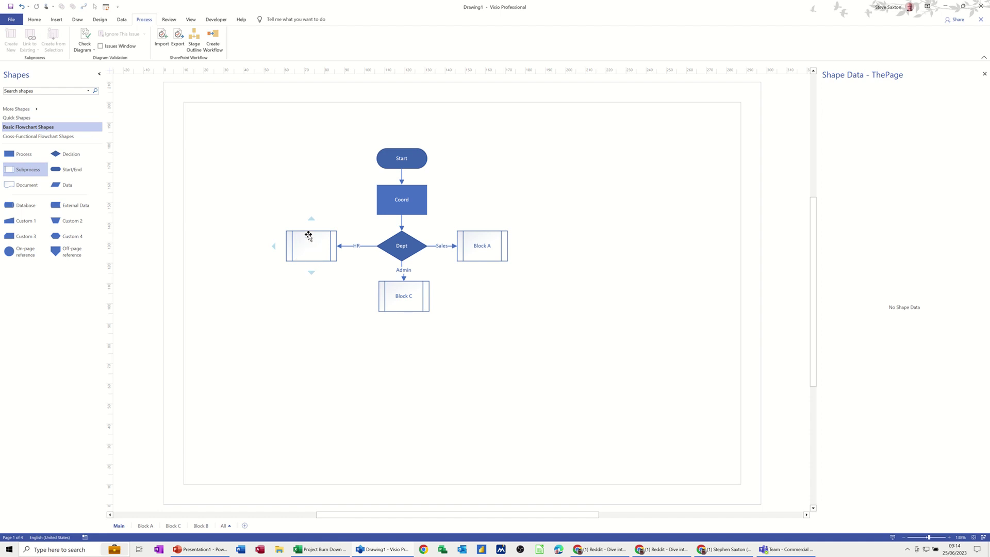
pyautogui.click(314, 250)
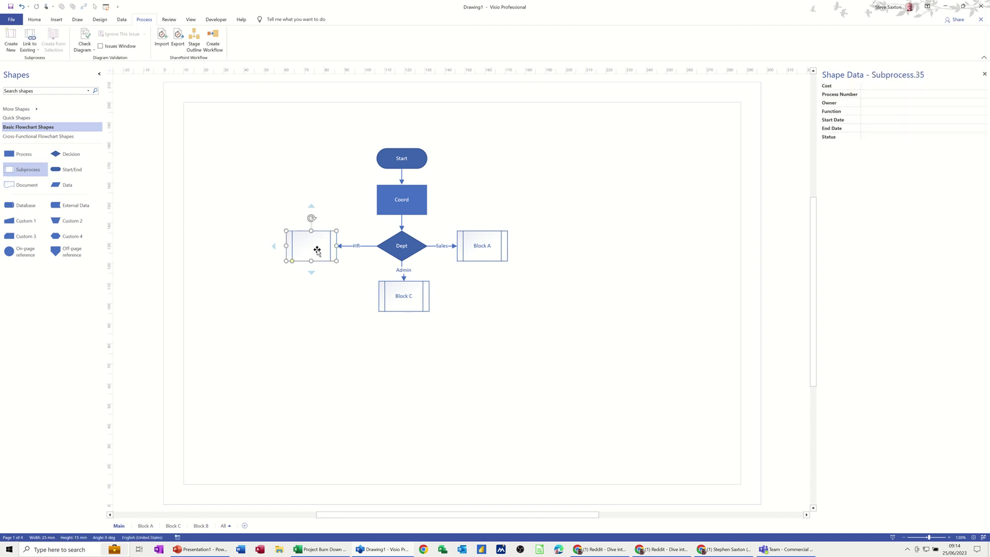
# Give the left subprocess shape a hyperlink with sub-address page Block B.
pyautogui.click(57, 19)
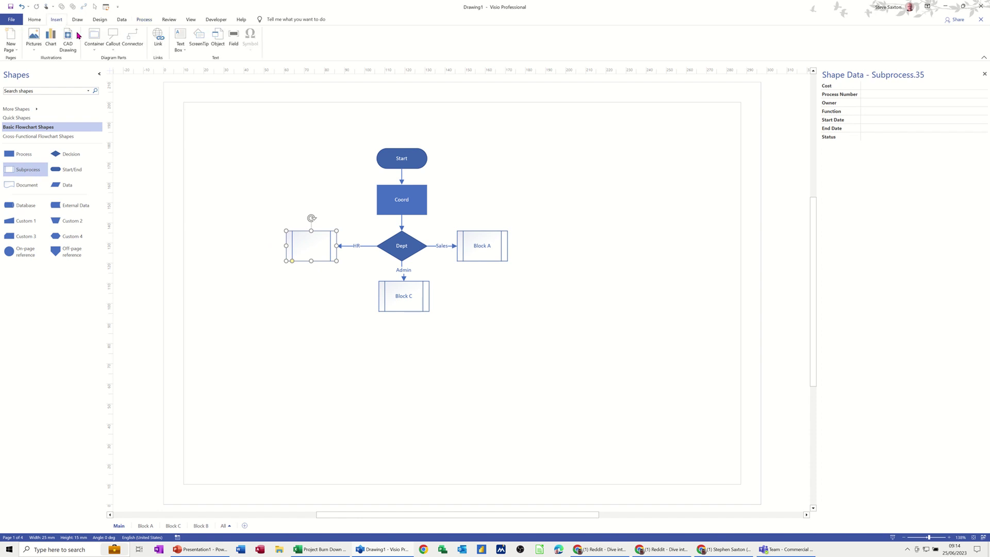
pyautogui.click(158, 39)
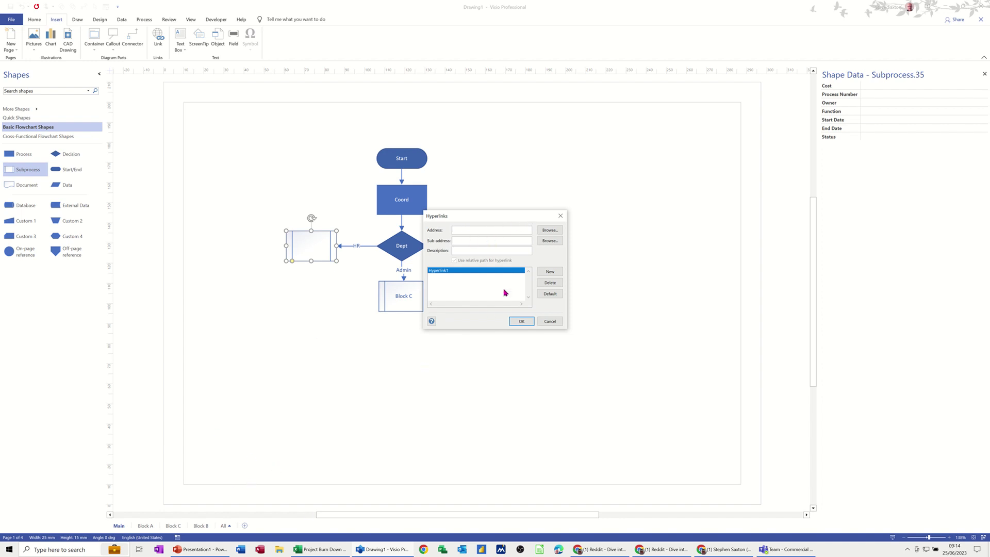
pyautogui.click(542, 241)
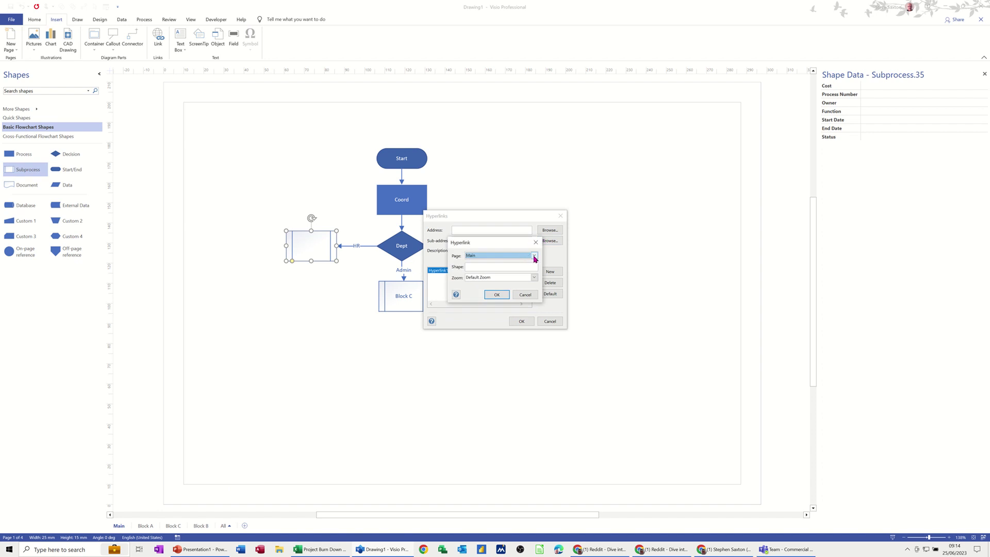
pyautogui.click(534, 256)
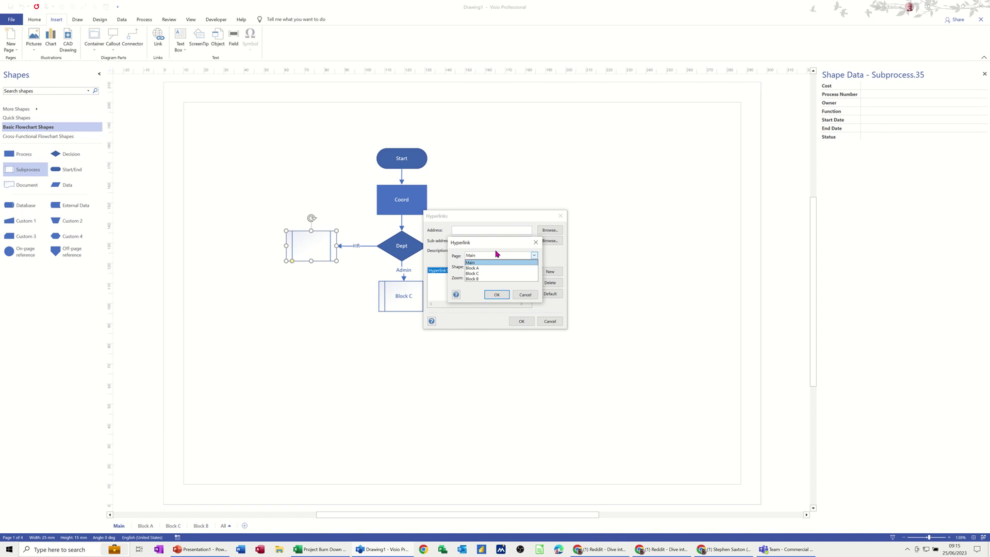
pyautogui.click(481, 279)
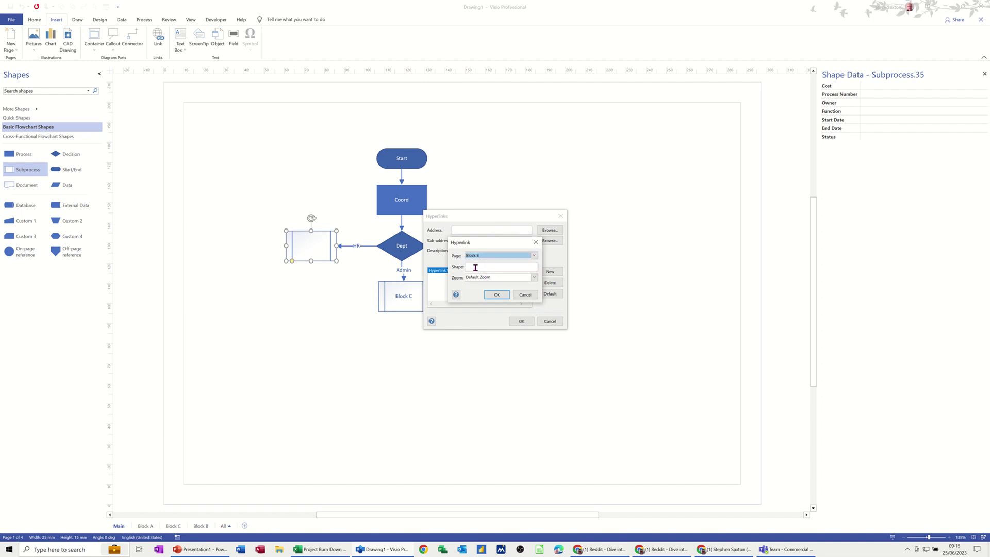
pyautogui.click(494, 295)
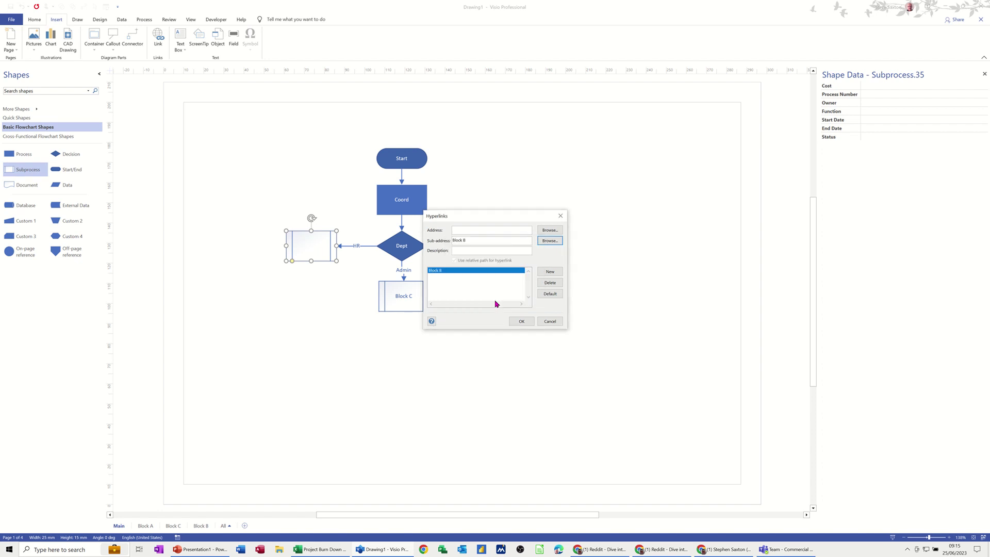
# Save the Block B hyperlink and label the linked shape Block B.
pyautogui.click(514, 322)
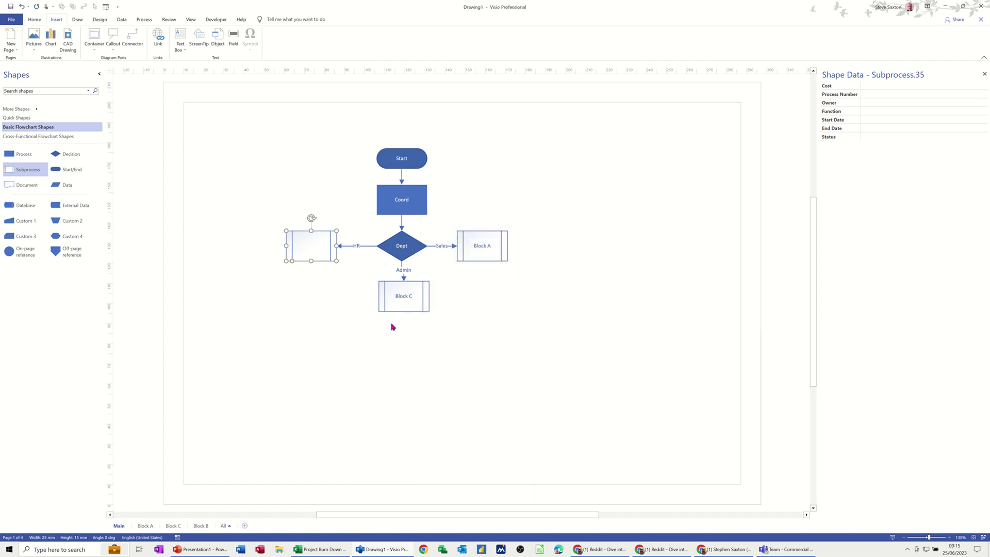
pyautogui.click(316, 296)
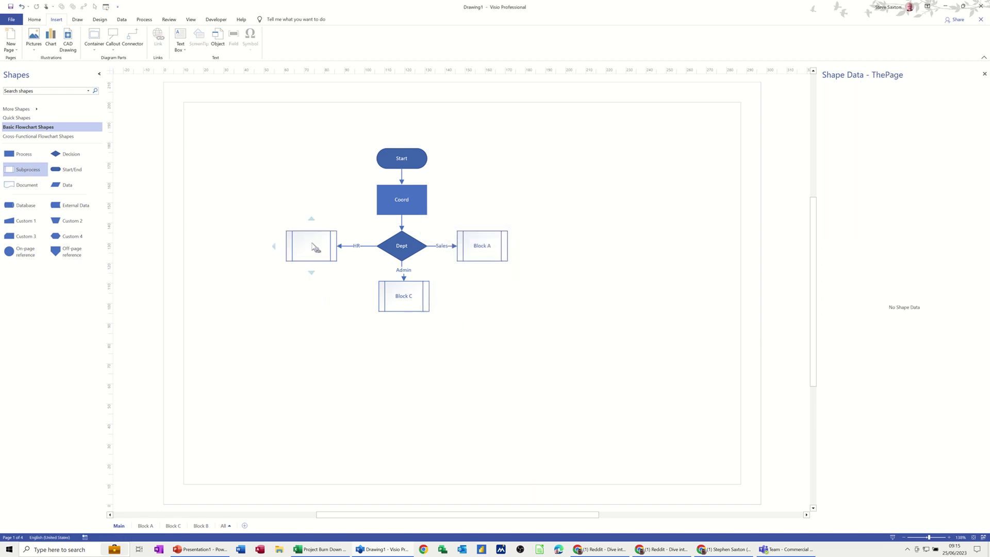
pyautogui.click(313, 247)
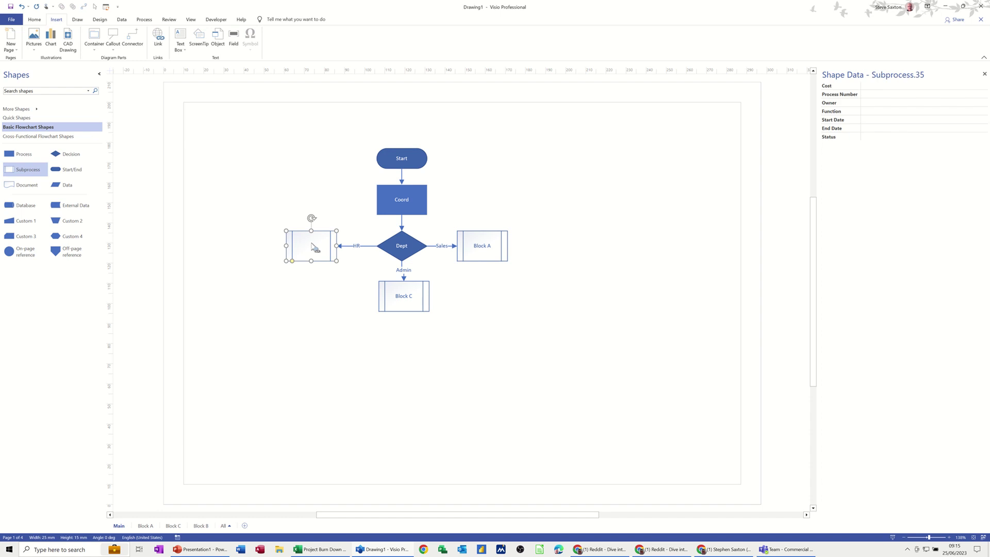
pyautogui.write('Blo')
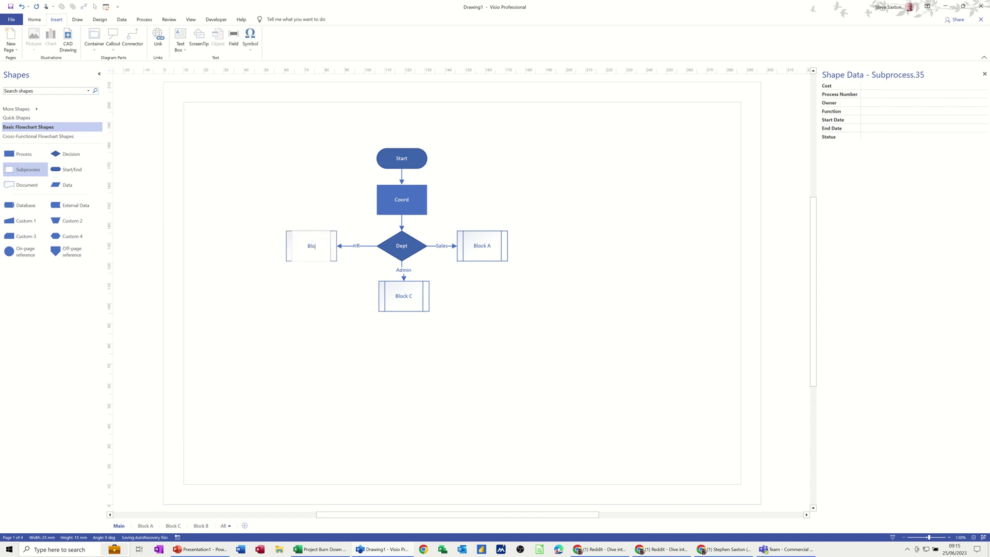
pyautogui.write('ck B')
pyautogui.click(331, 277)
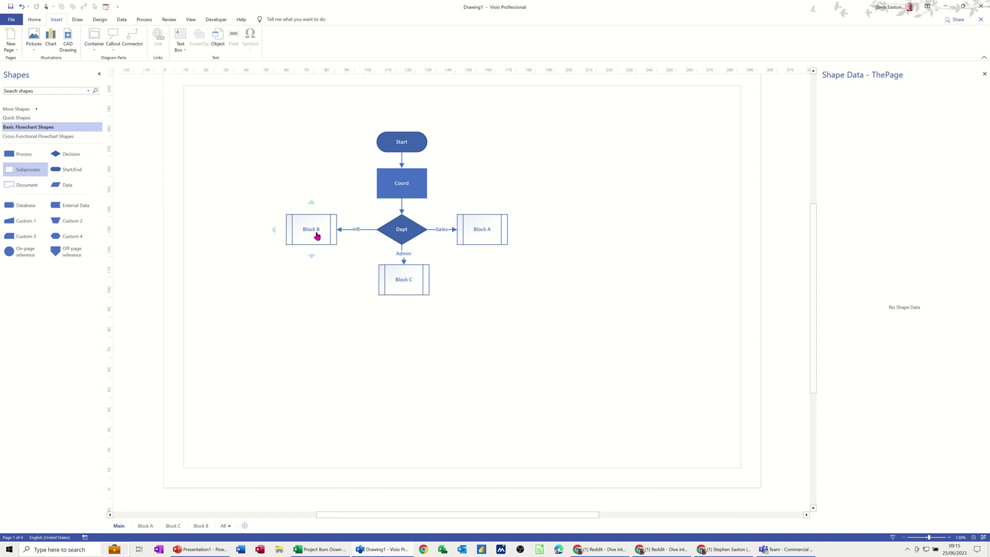
# Follow the link to Block B, place the Block B page before Block C, then open Block A.
pyautogui.keyDown('ctrl'); pyautogui.click(317, 235); pyautogui.keyUp('ctrl')
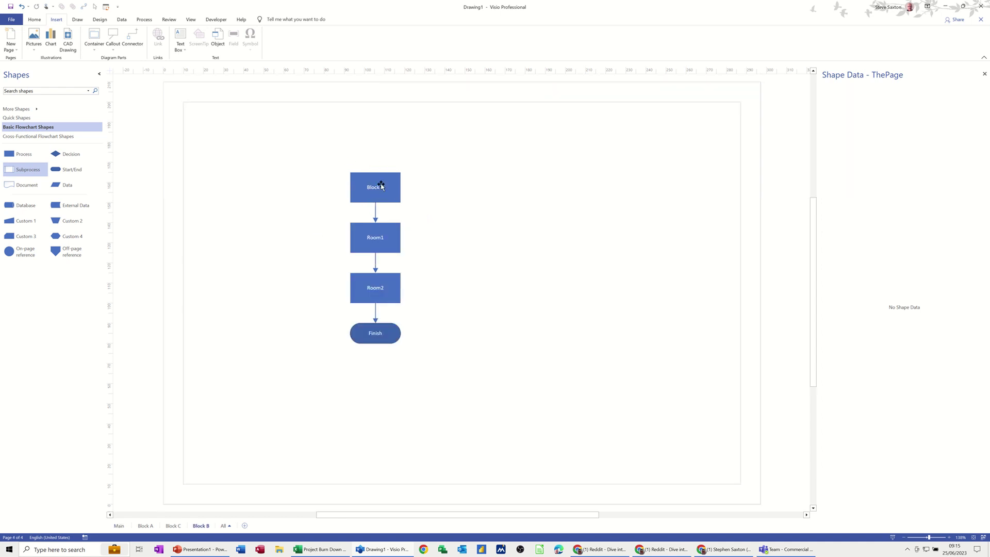
pyautogui.click(173, 526)
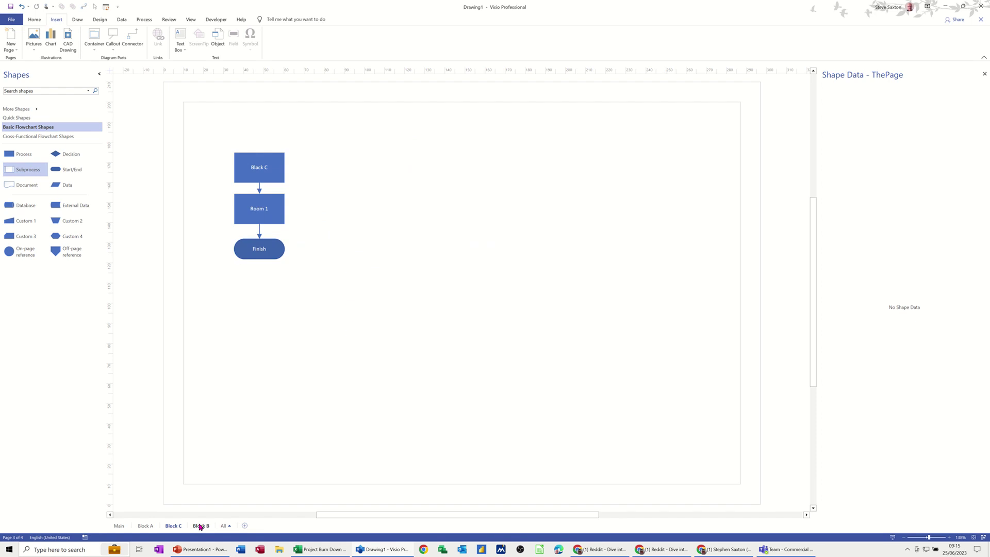
pyautogui.moveTo(200, 530); pyautogui.dragTo(170, 526)
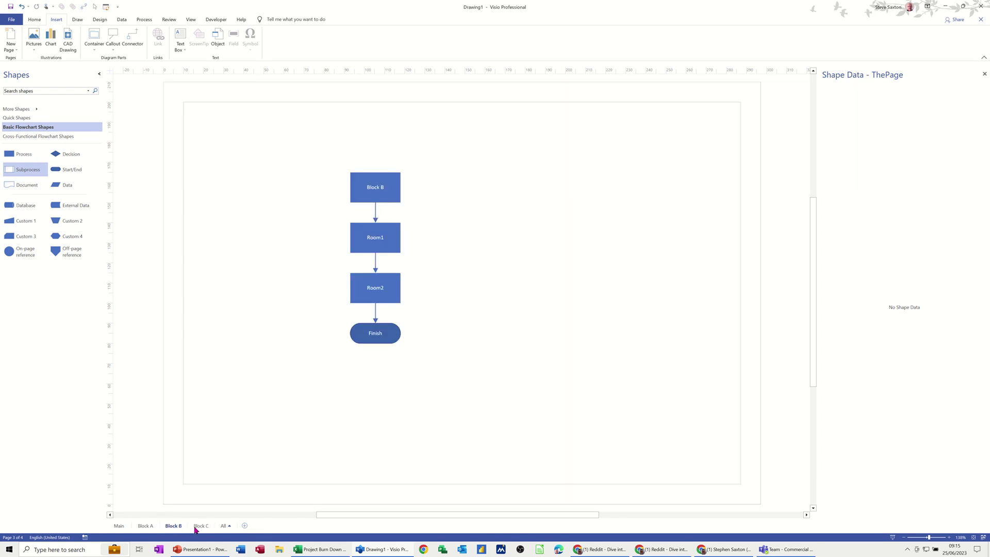
pyautogui.click(146, 526)
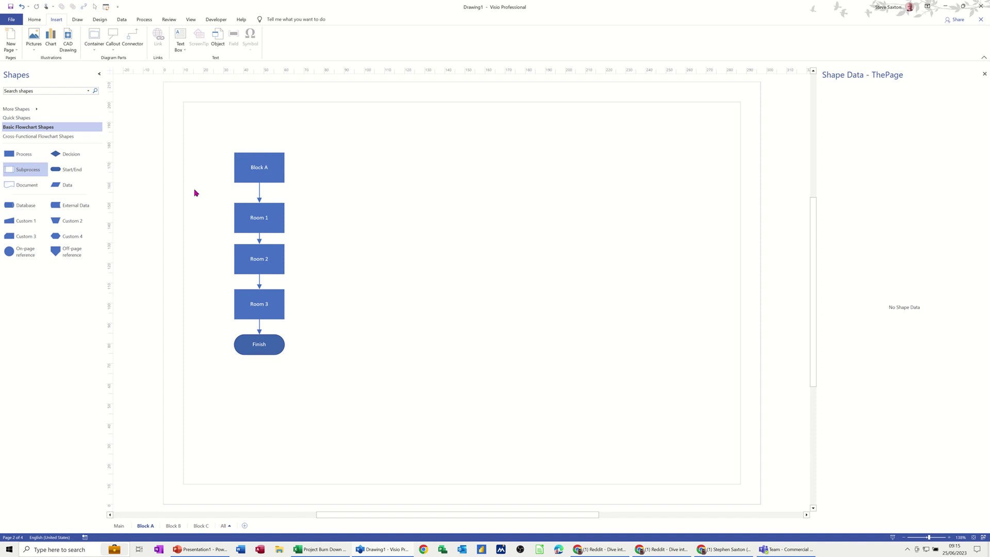
# Hyperlink the Block A page's top shape back to the Main page.
pyautogui.click(275, 174)
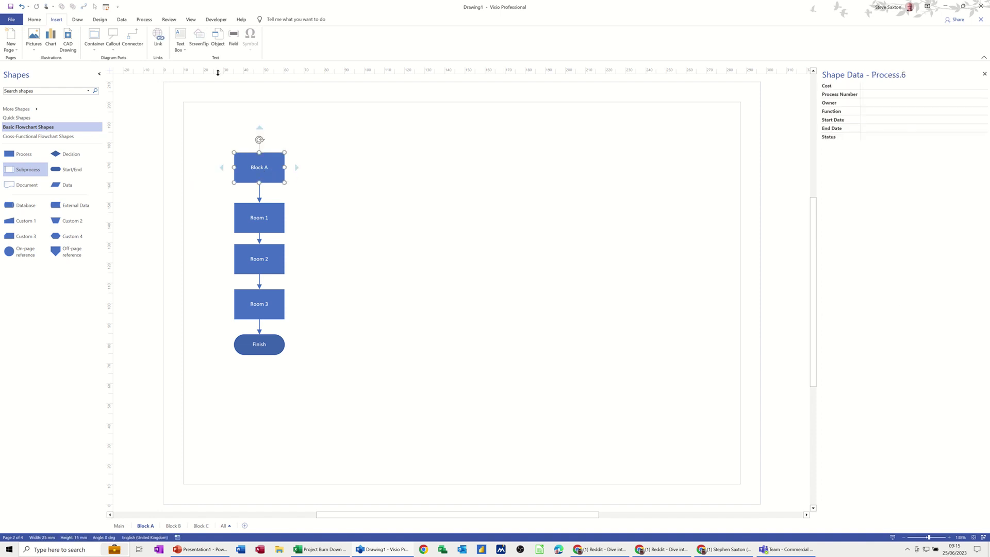
pyautogui.click(158, 38)
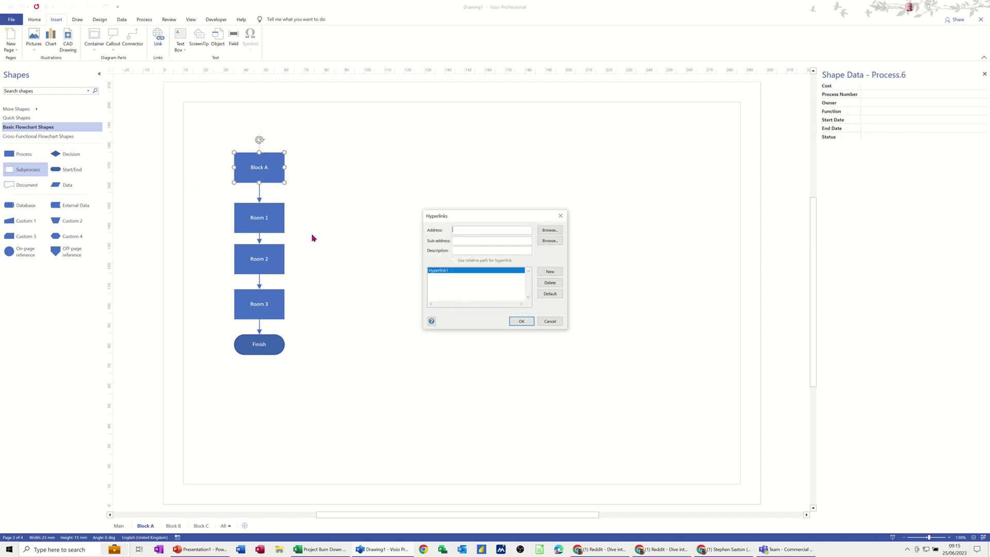
pyautogui.click(522, 240)
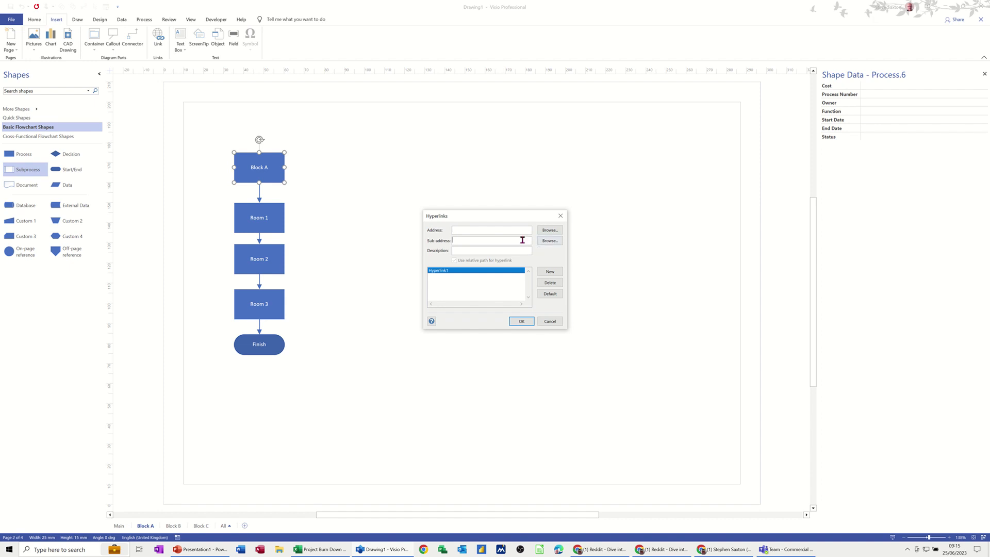
pyautogui.click(549, 240)
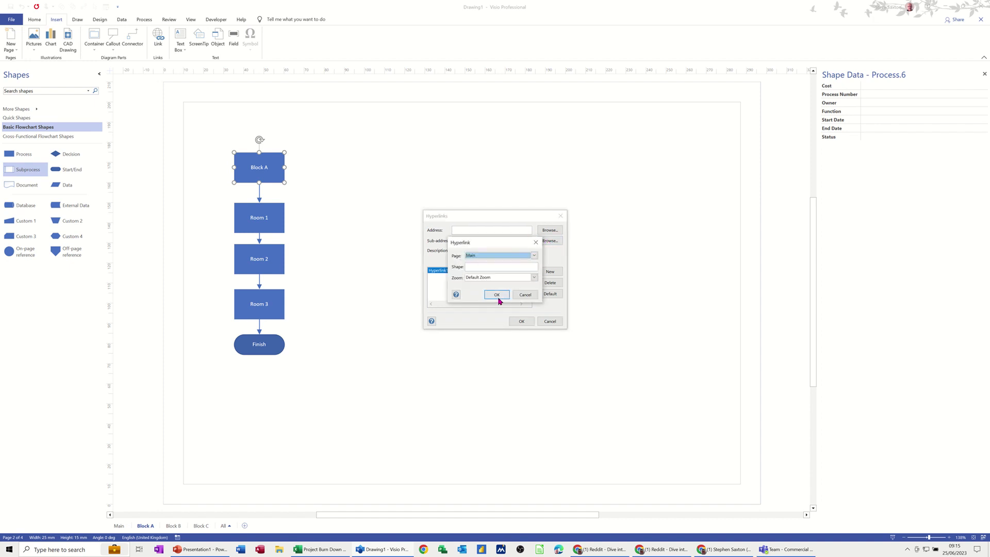
pyautogui.click(506, 294)
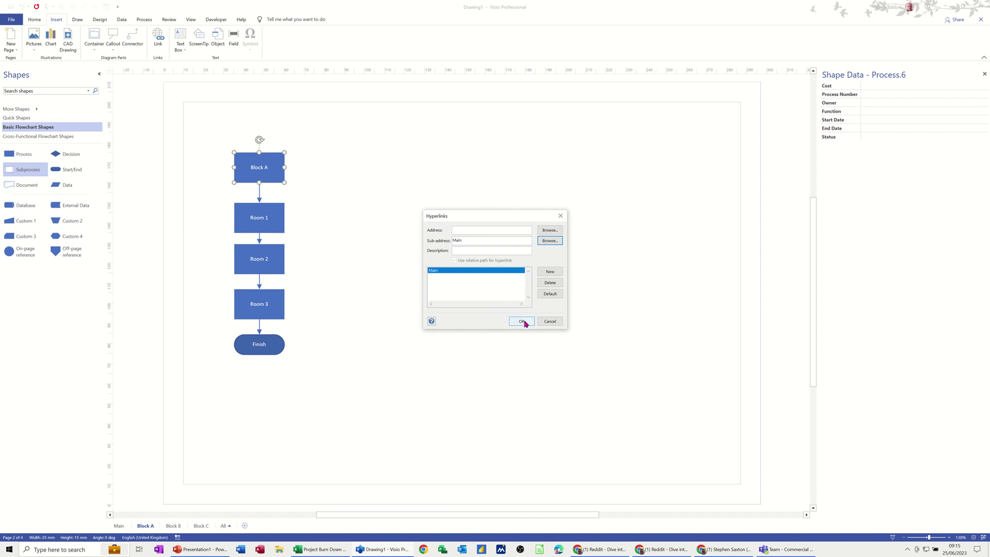
pyautogui.click(521, 321)
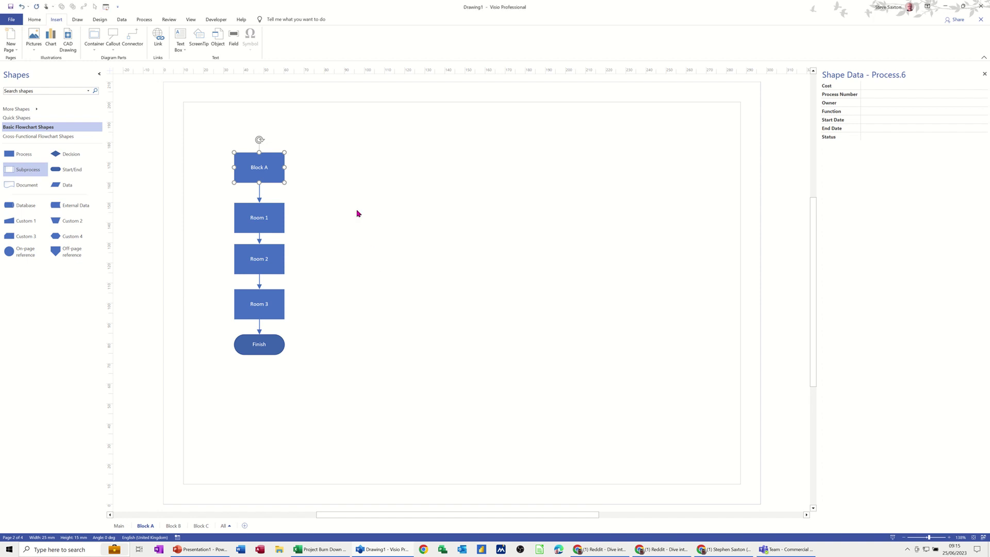
# Hyperlink the Block B page's top shape back to Main.
pyautogui.click(172, 526)
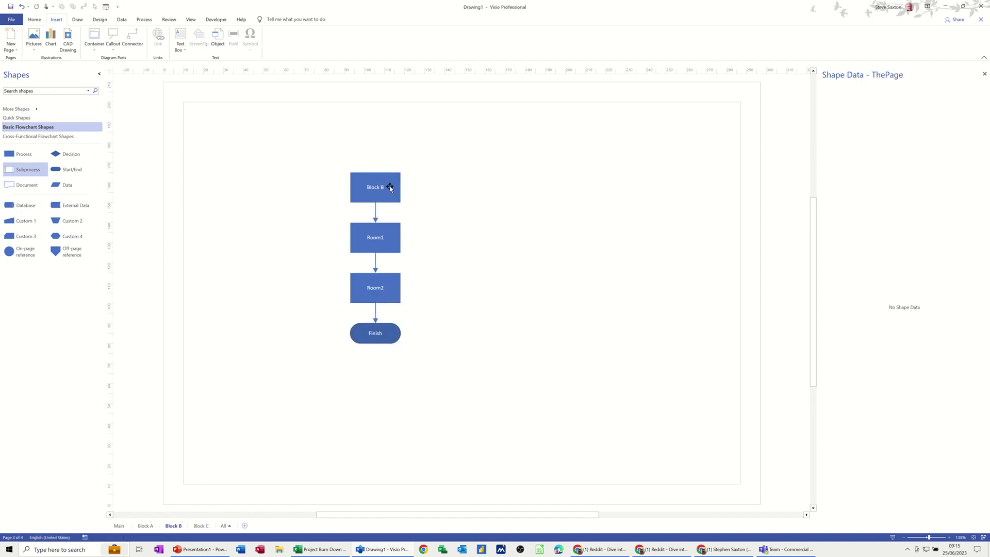
pyautogui.click(367, 174)
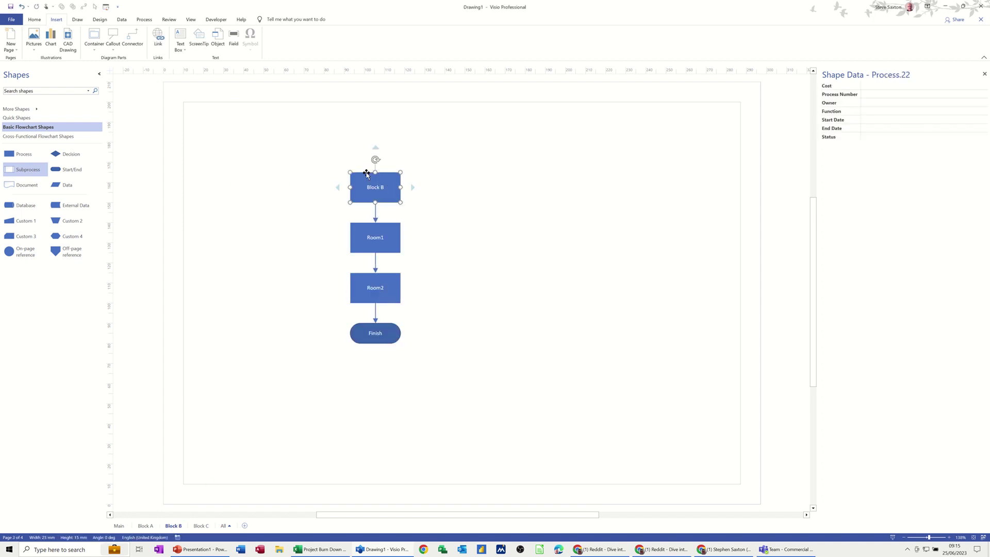
pyautogui.click(158, 37)
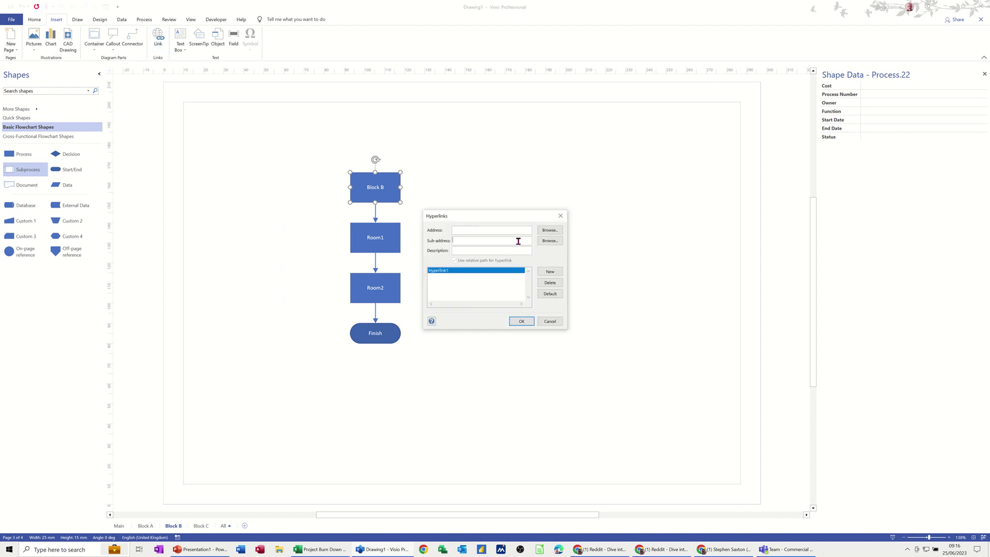
pyautogui.click(550, 241)
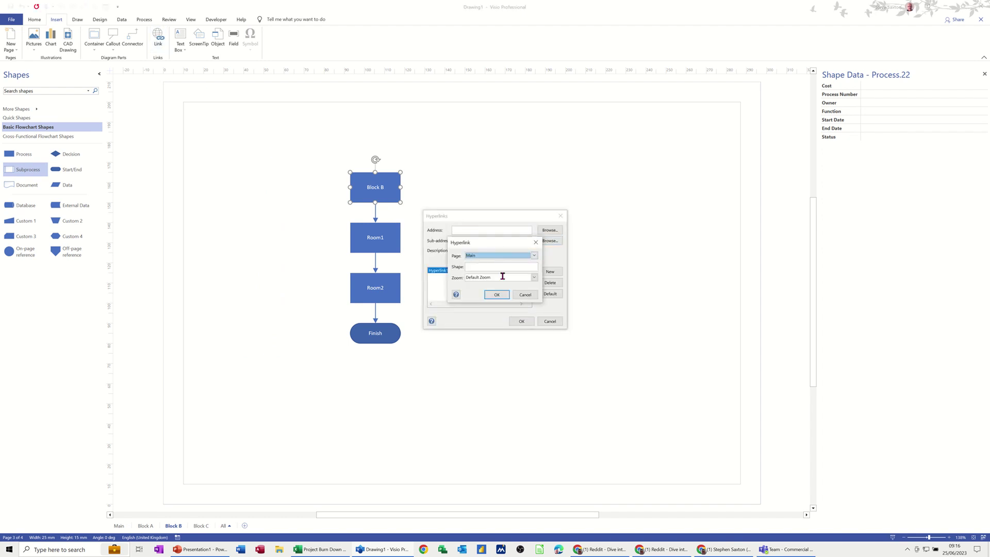
pyautogui.click(496, 294)
pyautogui.click(520, 321)
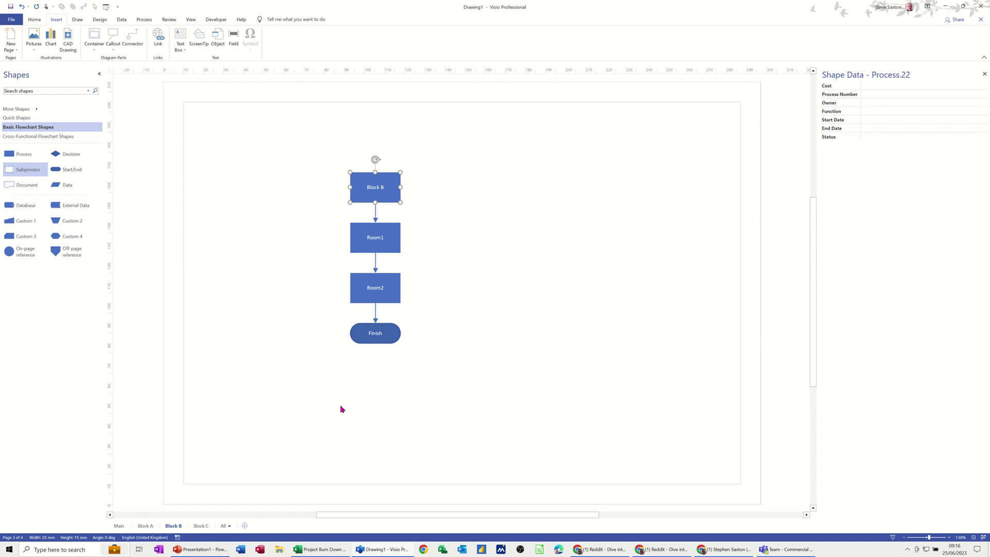
# Hyperlink the Black C shape on Block C back to Main and follow it.
pyautogui.click(201, 525)
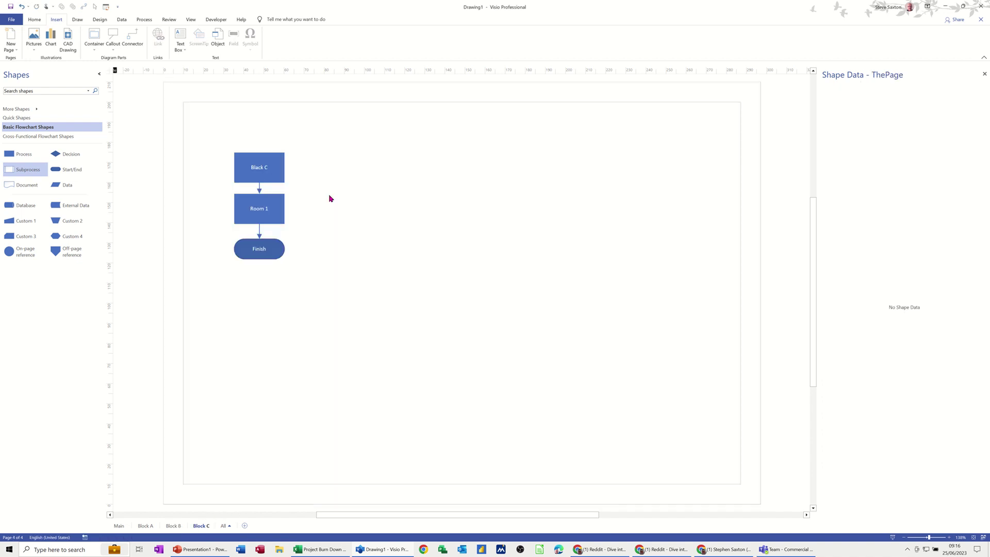
pyautogui.click(266, 166)
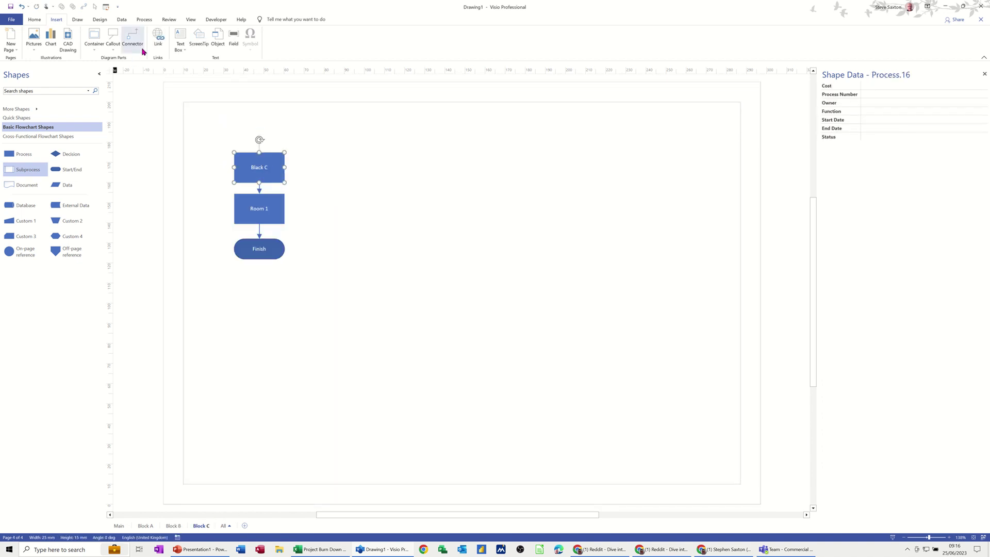
pyautogui.click(158, 37)
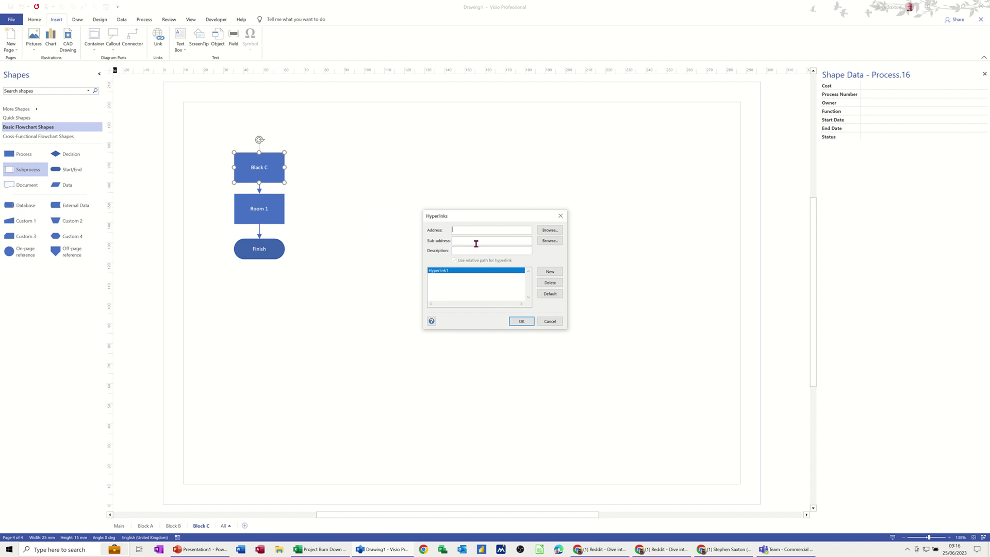
pyautogui.click(548, 241)
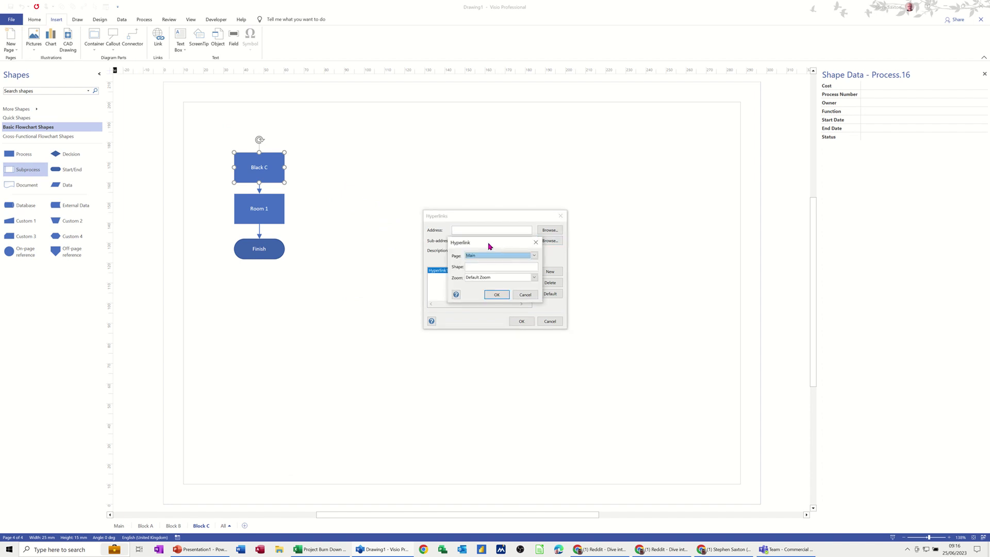
pyautogui.click(491, 296)
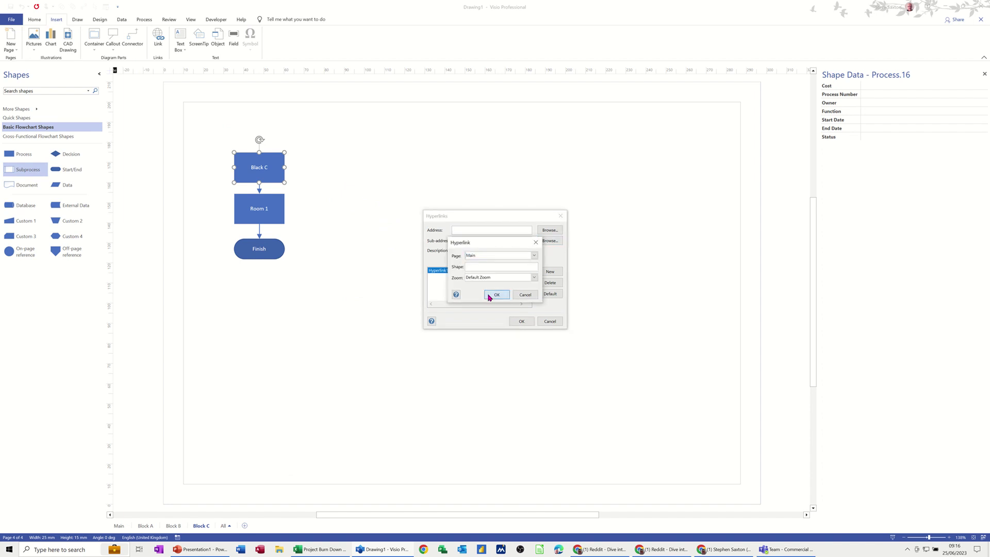
pyautogui.click(511, 321)
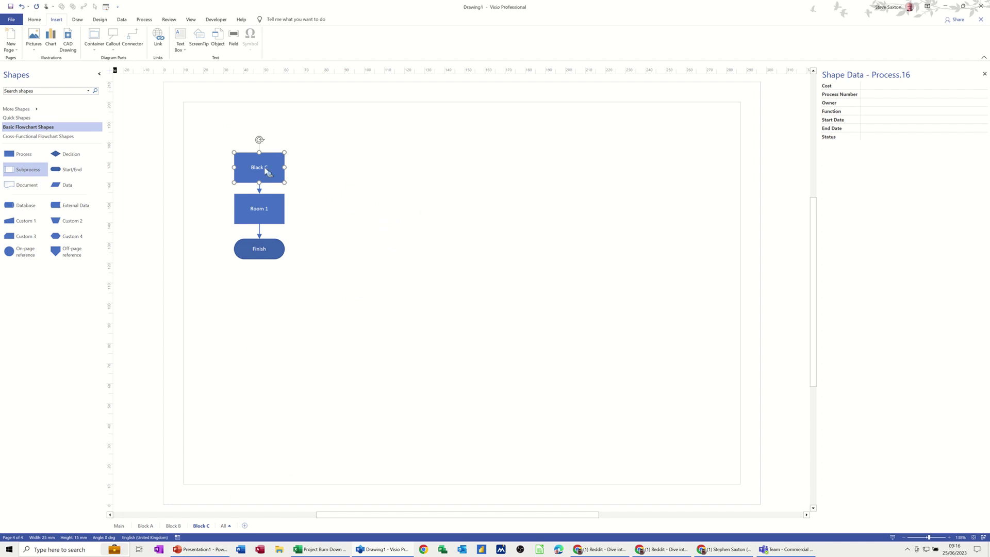
pyautogui.moveTo(267, 171)
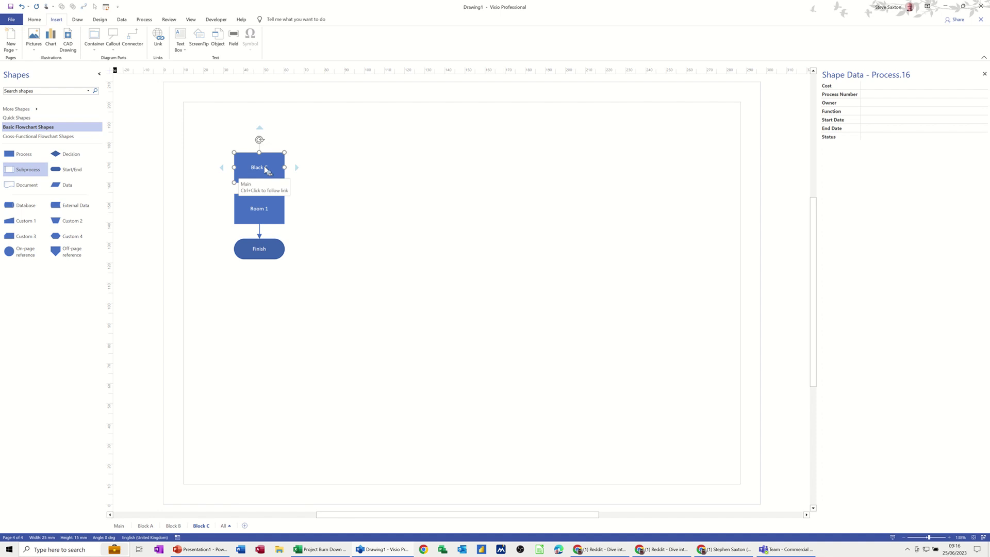
pyautogui.keyDown('ctrl'); pyautogui.click(269, 175); pyautogui.keyUp('ctrl')
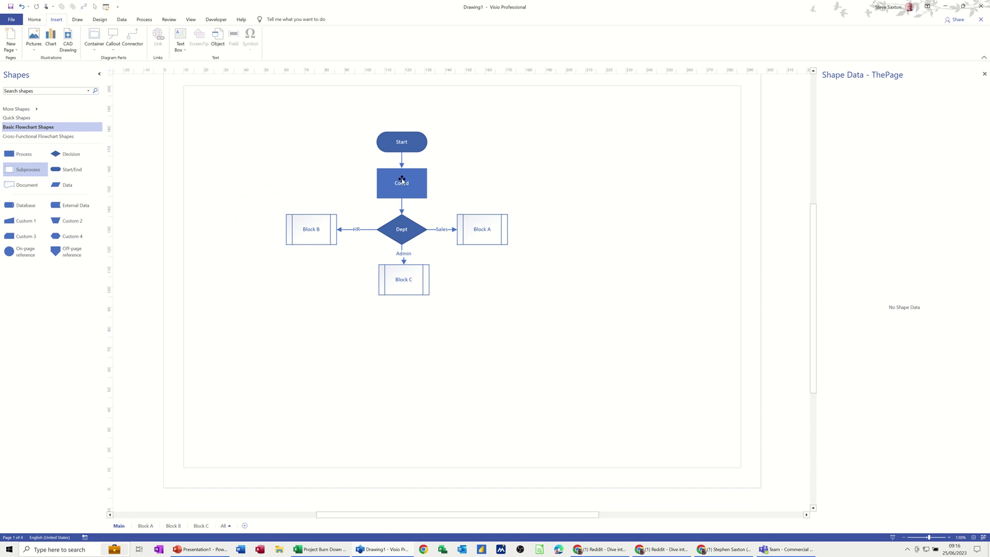
pyautogui.doubleClick(312, 232)
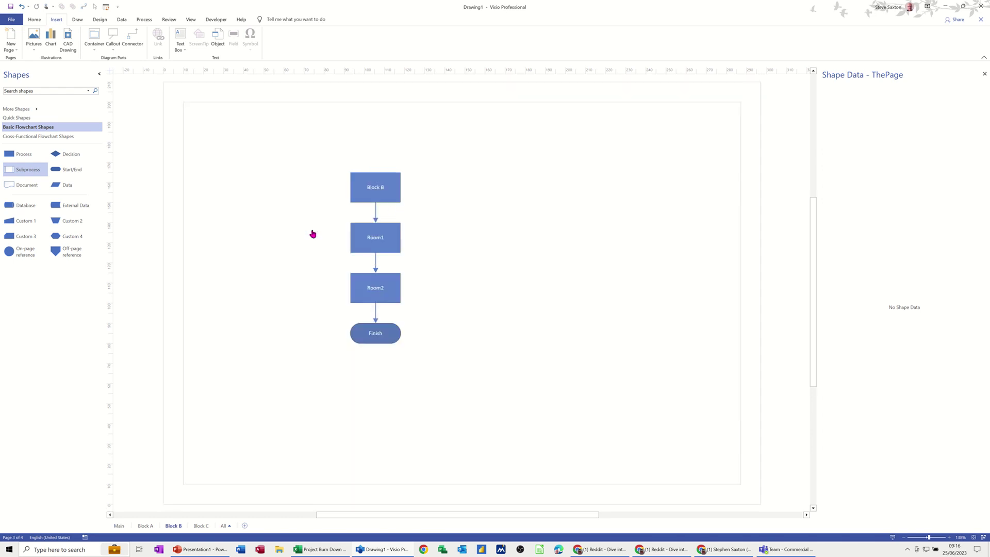
pyautogui.doubleClick(391, 196)
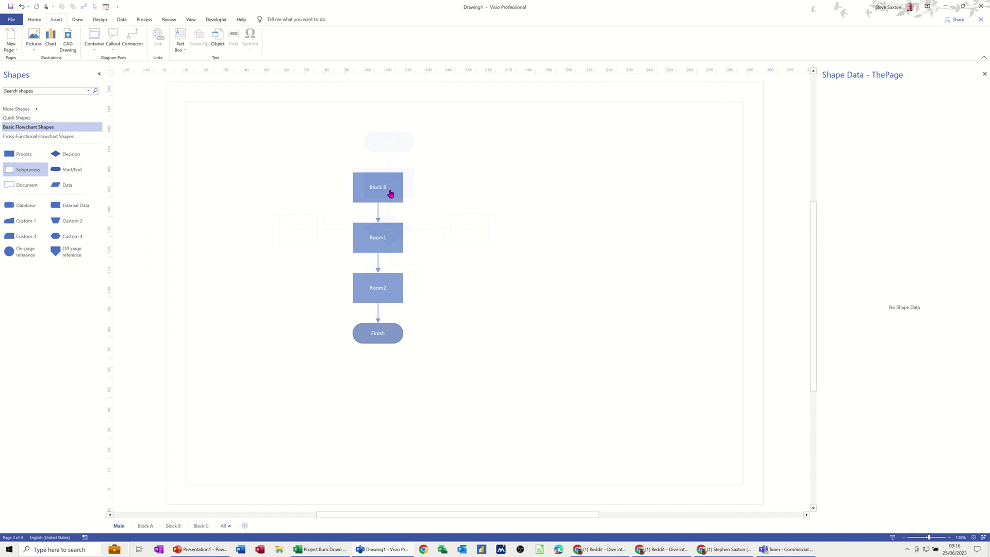
pyautogui.doubleClick(482, 236)
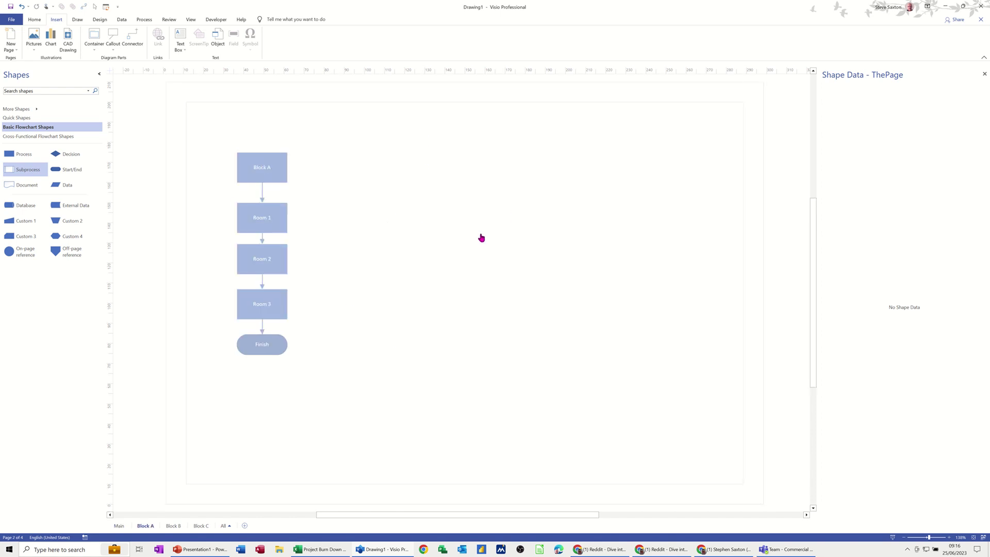
pyautogui.doubleClick(277, 177)
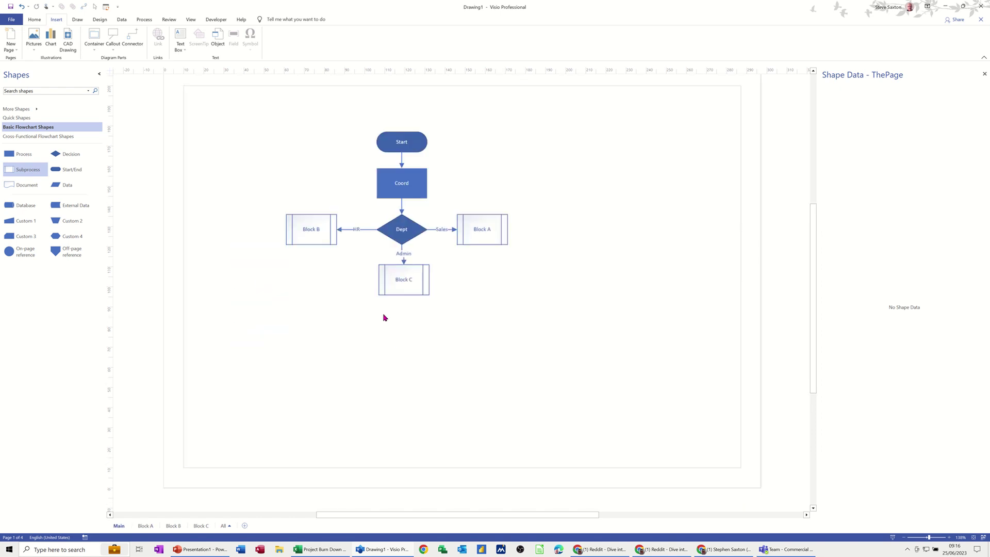
pyautogui.doubleClick(412, 281)
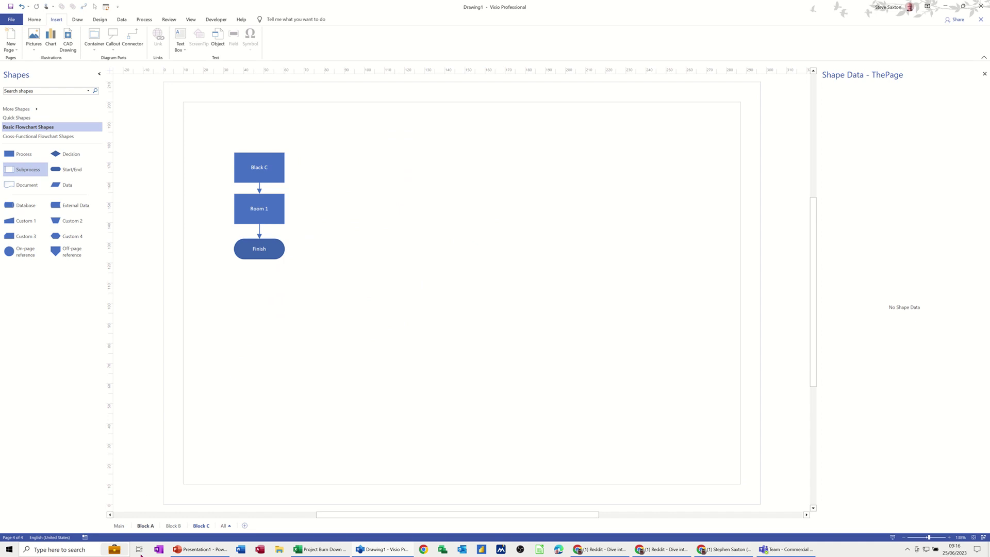
pyautogui.click(119, 525)
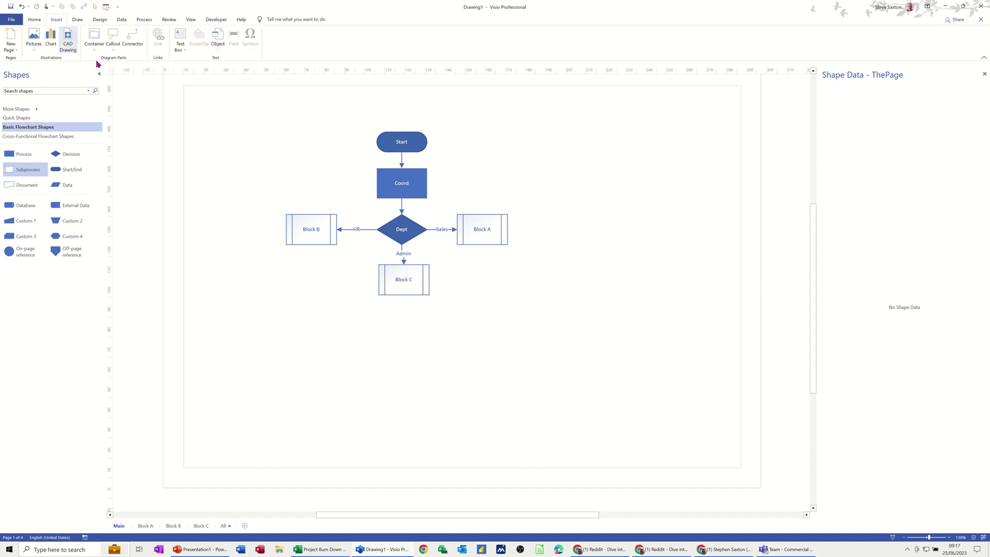
# Switch to the Process ribbon to show the Subprocess and Diagram Validation tools.
pyautogui.click(144, 20)
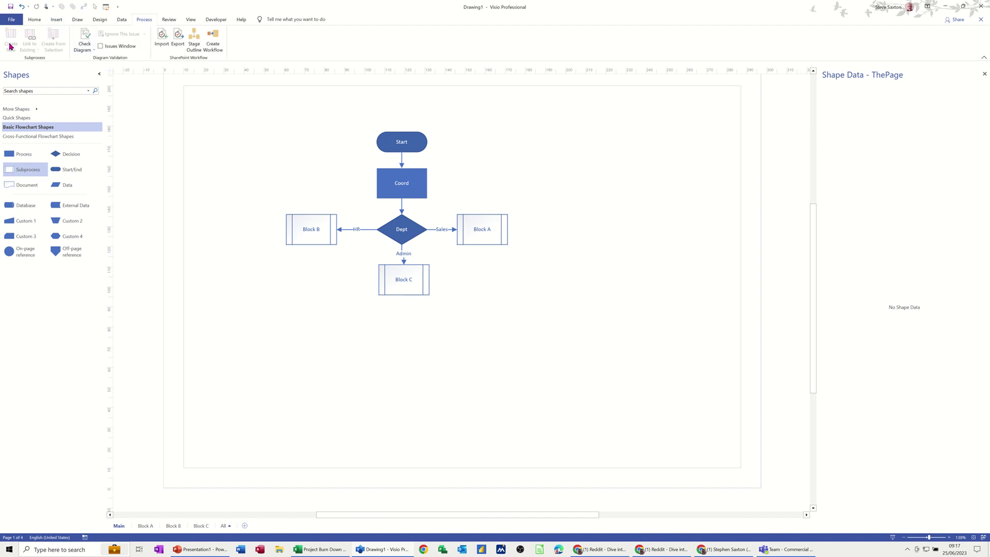